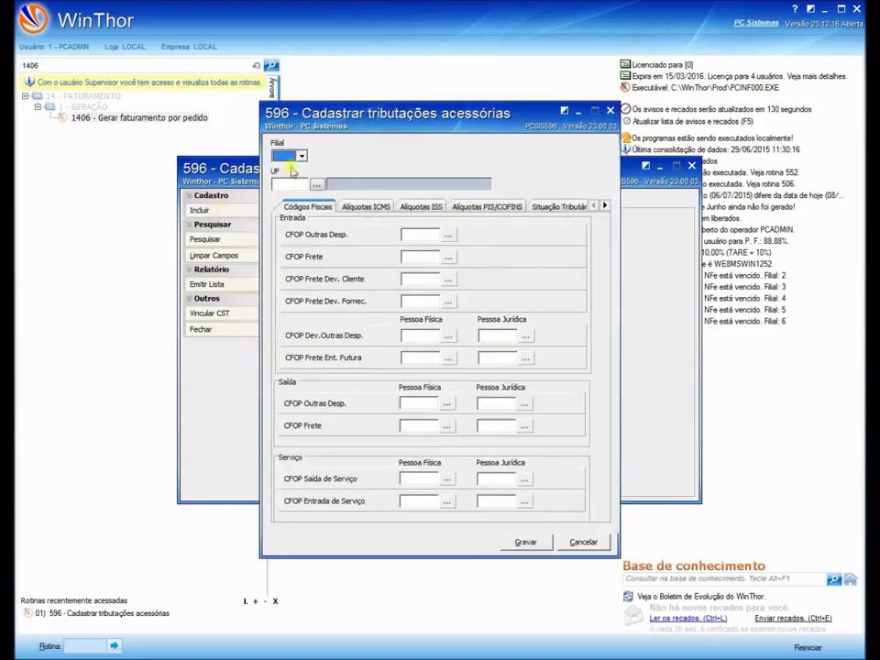
# Set the new accessory taxation record's branch (Filial) to 1 and its state (UF) to PI, Piauí
pyautogui.click(301, 156)
pyautogui.click(282, 171)
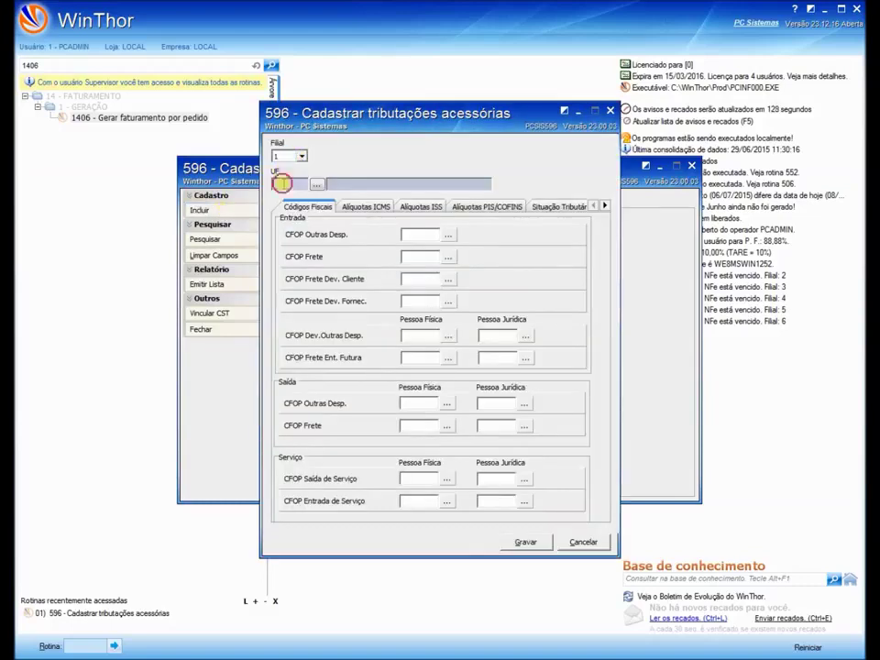
pyautogui.click(284, 182)
pyautogui.click(318, 185)
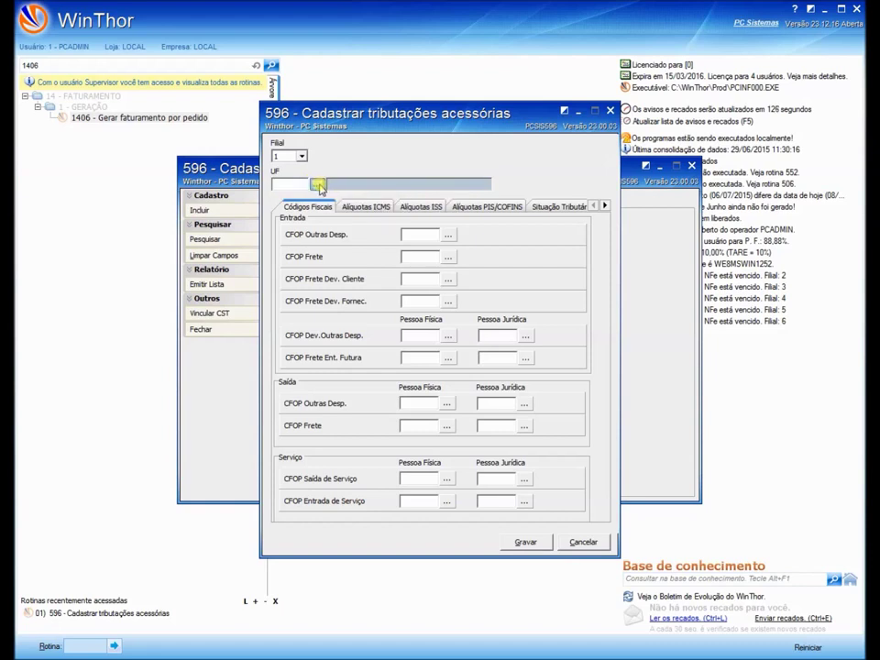
pyautogui.click(620, 227)
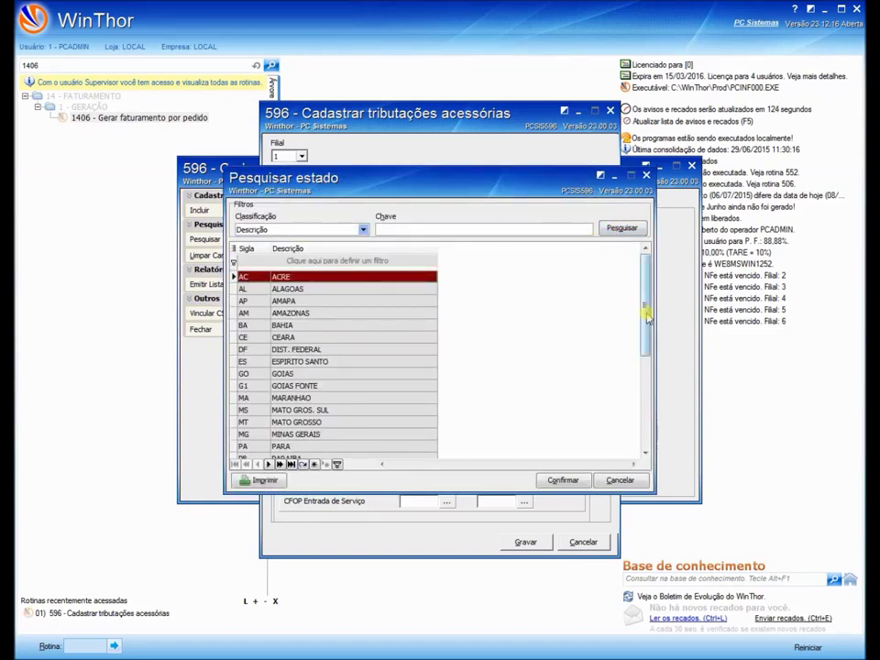
pyautogui.moveTo(646, 325); pyautogui.dragTo(647, 417)
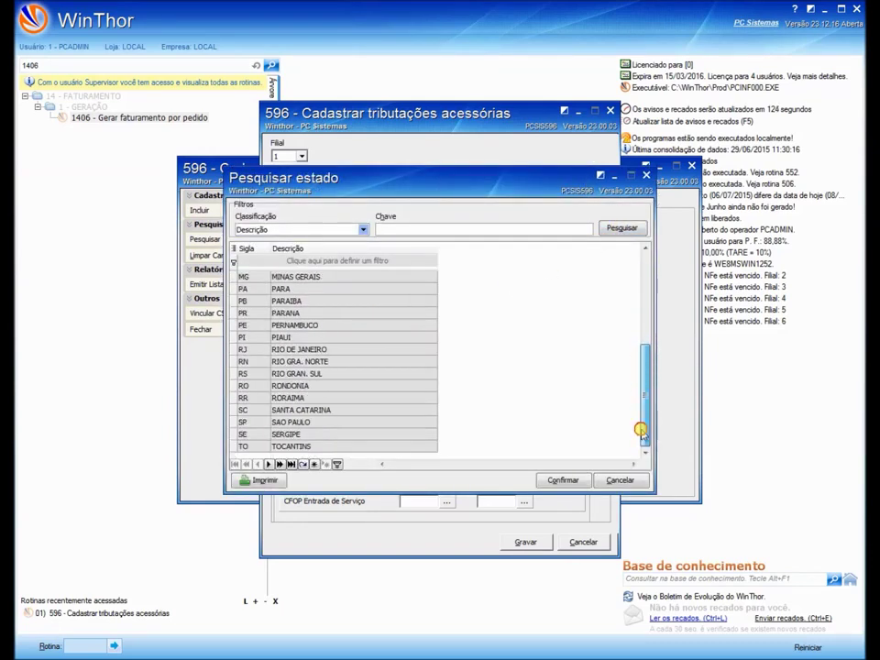
pyautogui.doubleClick(287, 337)
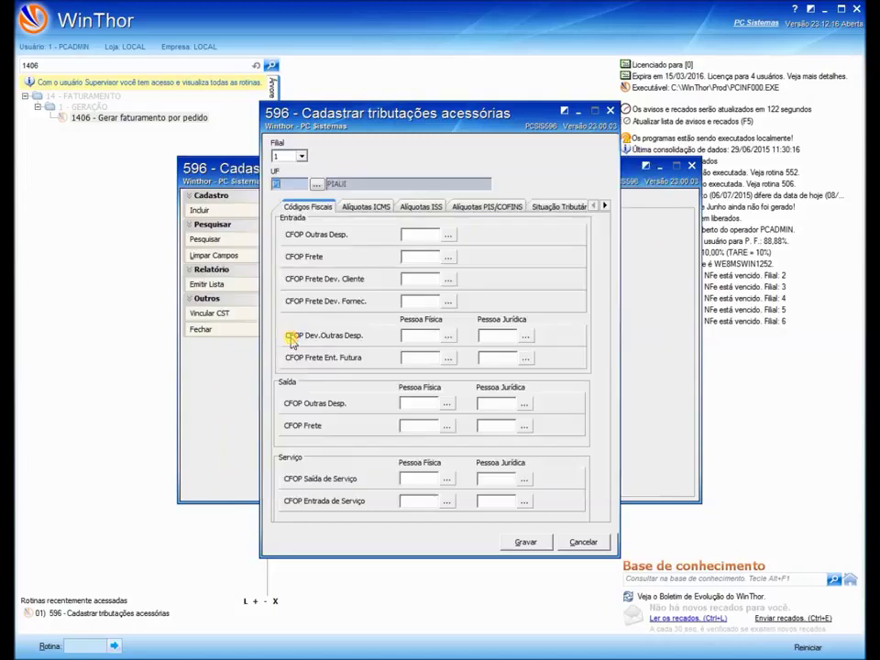
# Examine the ICMS rates and tax situation settings, including the option to zero ICMS for same-state customers with state registration
pyautogui.click(363, 207)
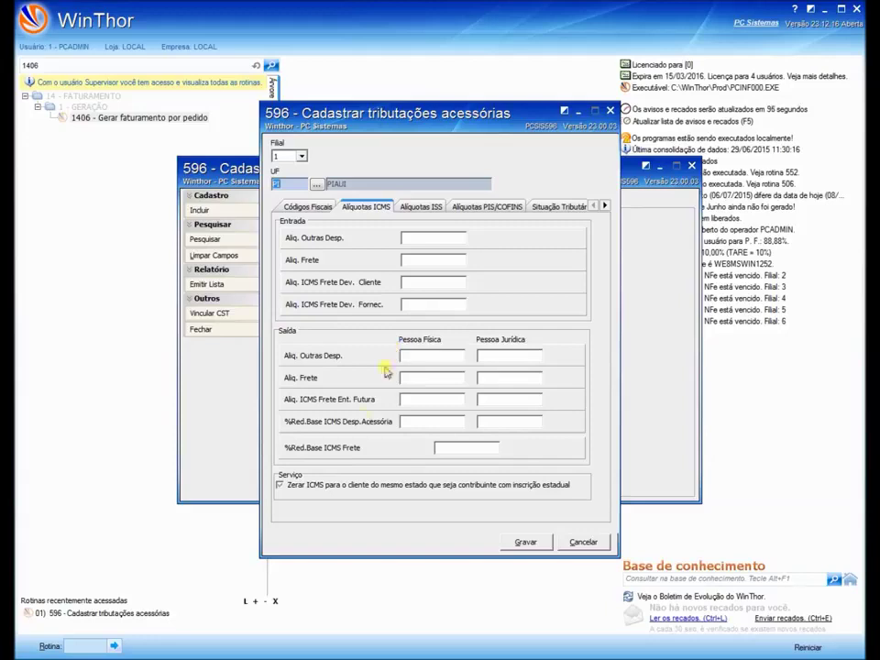
pyautogui.click(280, 485)
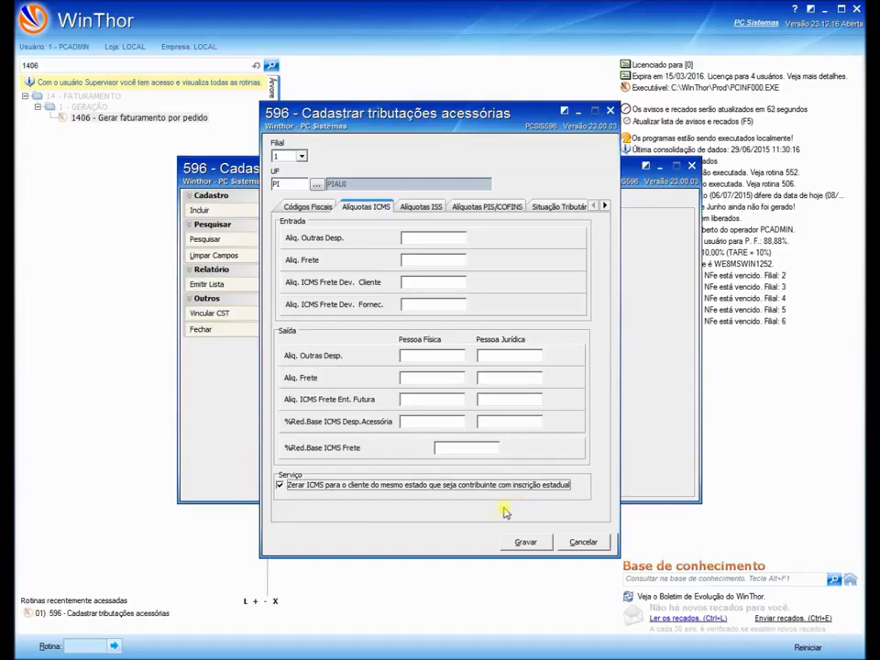
pyautogui.click(280, 485)
pyautogui.click(547, 207)
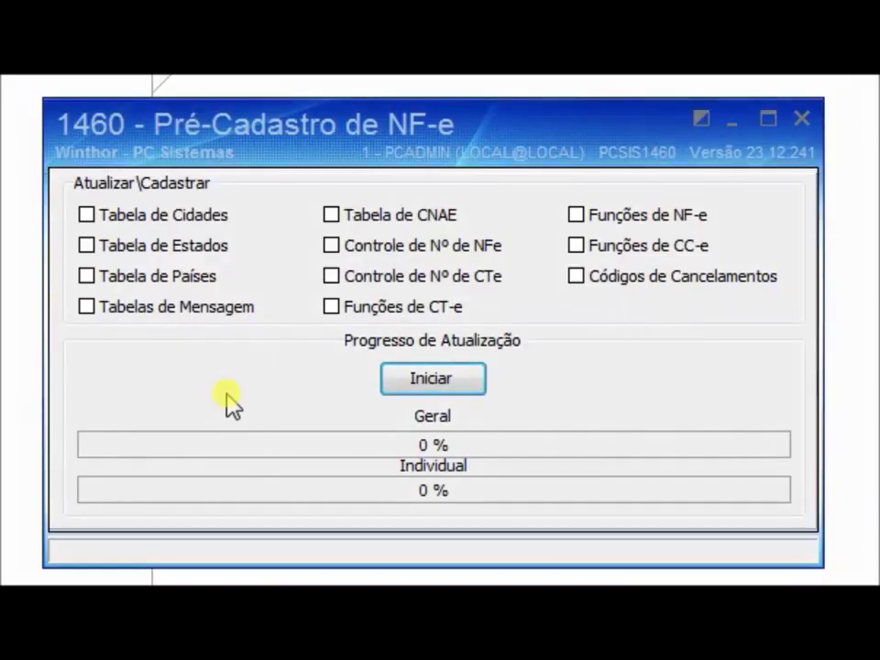
# Run the routine 1460 update for Tabelas de Mensagem, Controle de Nº de CTe, Funções de CT-e and Códigos de Cancelamentos
pyautogui.click(221, 138)
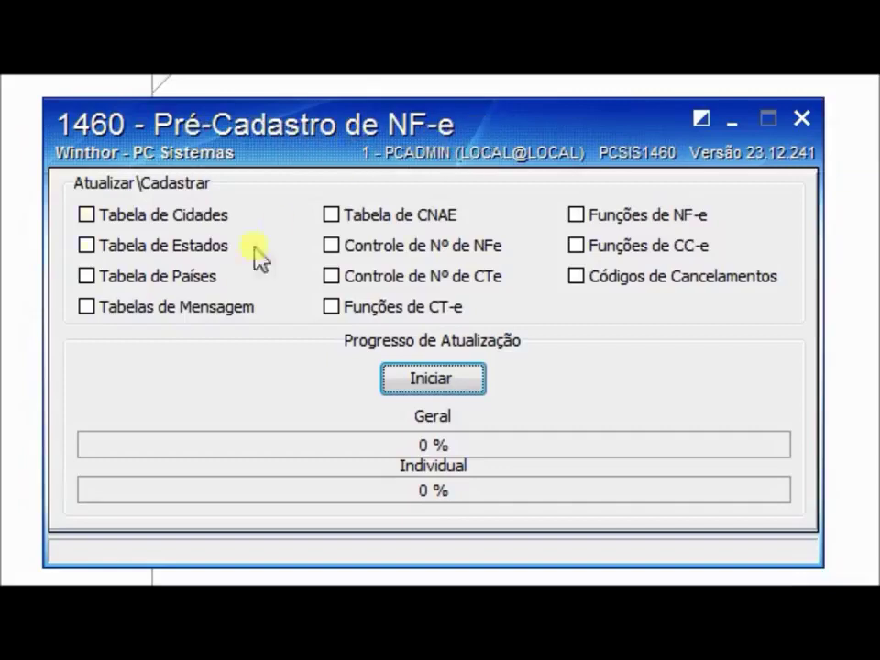
pyautogui.click(86, 306)
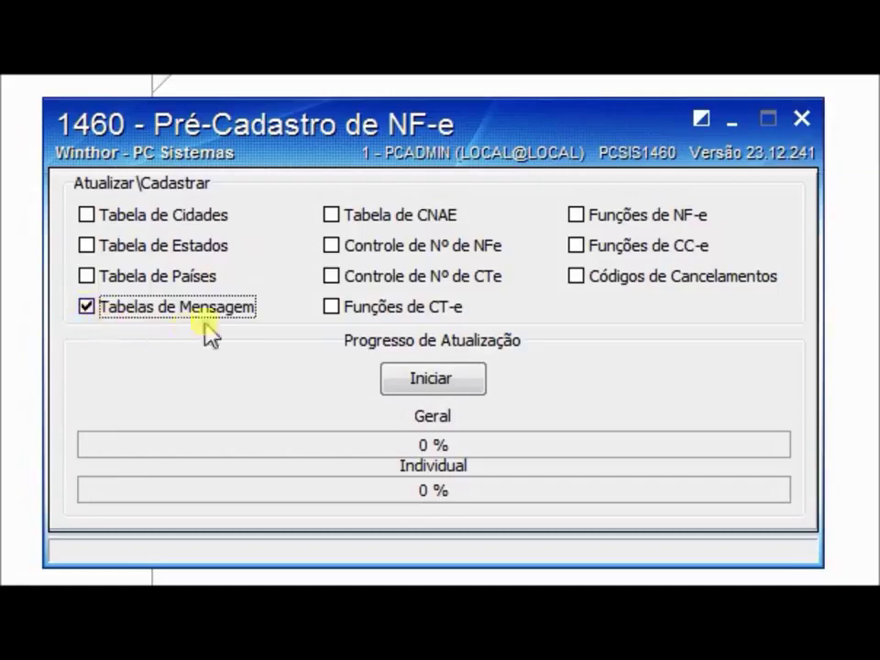
pyautogui.click(331, 276)
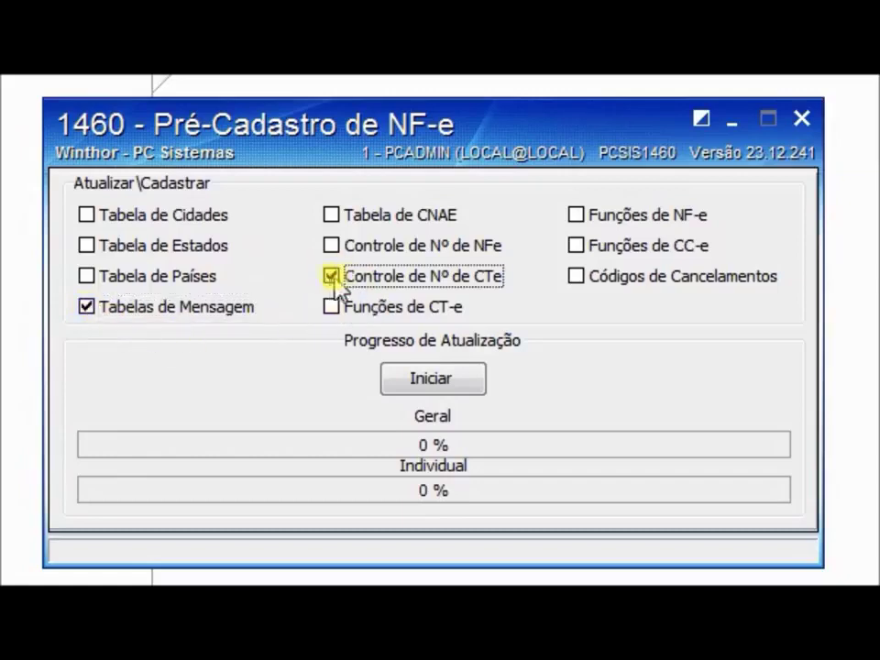
pyautogui.click(330, 307)
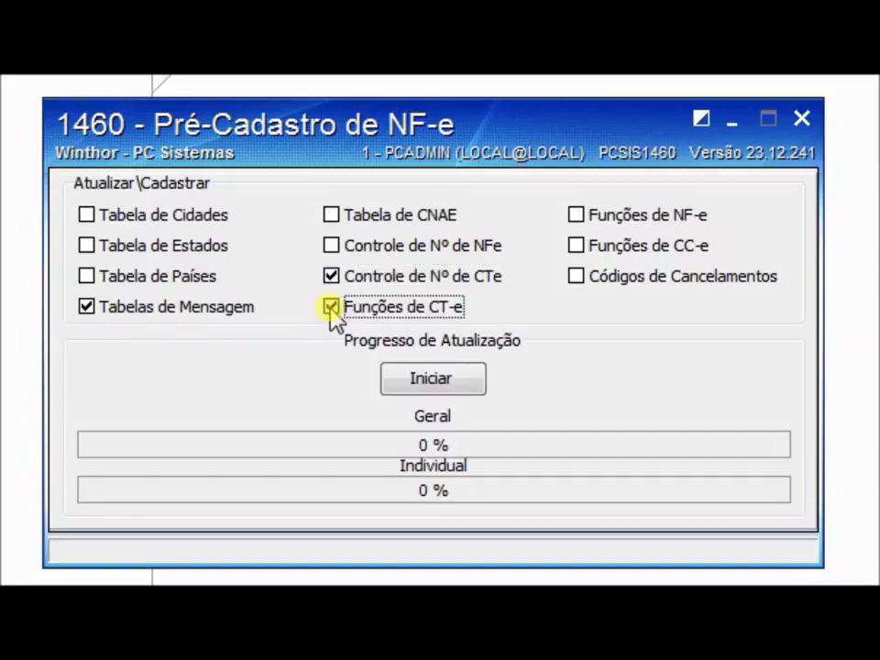
pyautogui.click(578, 279)
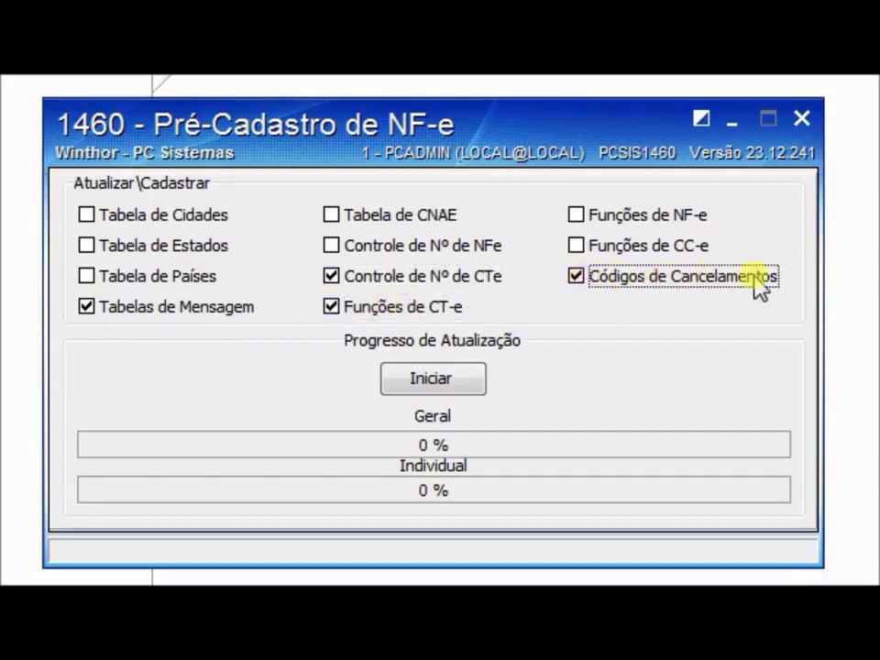
pyautogui.click(423, 385)
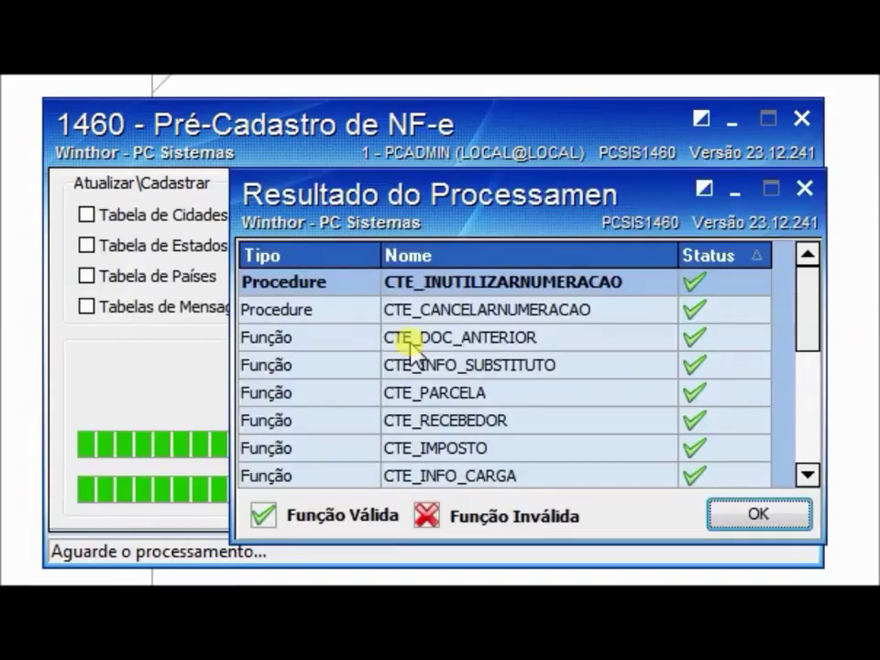
# Review the processed CT-e functions and procedures sorted by status, and close the processing results
pyautogui.moveTo(403, 192); pyautogui.dragTo(261, 154)
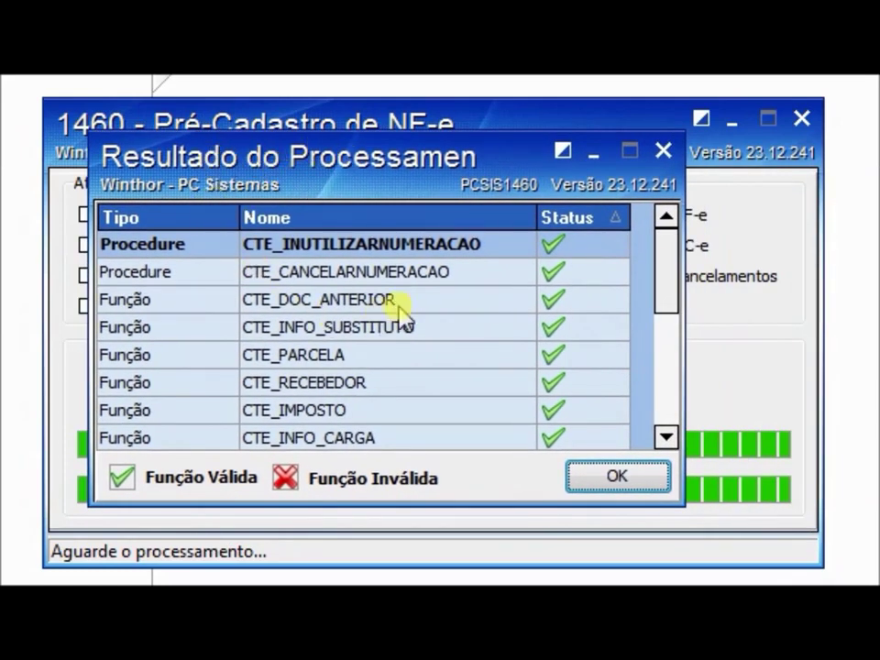
pyautogui.moveTo(672, 256)
pyautogui.mouseDown()
pyautogui.moveTo(674, 392)
pyautogui.moveTo(668, 250)
pyautogui.mouseUp()
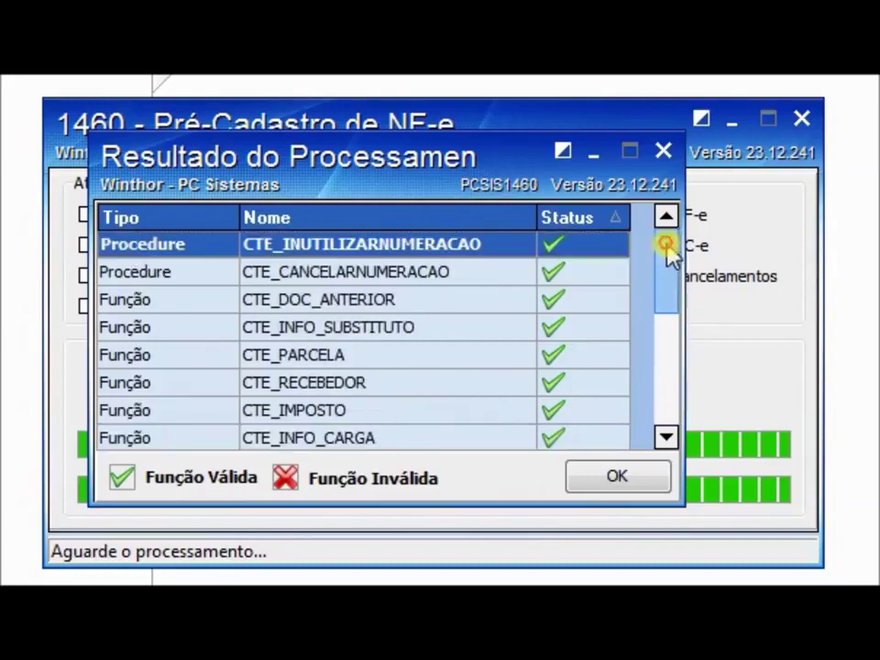
pyautogui.click(575, 226)
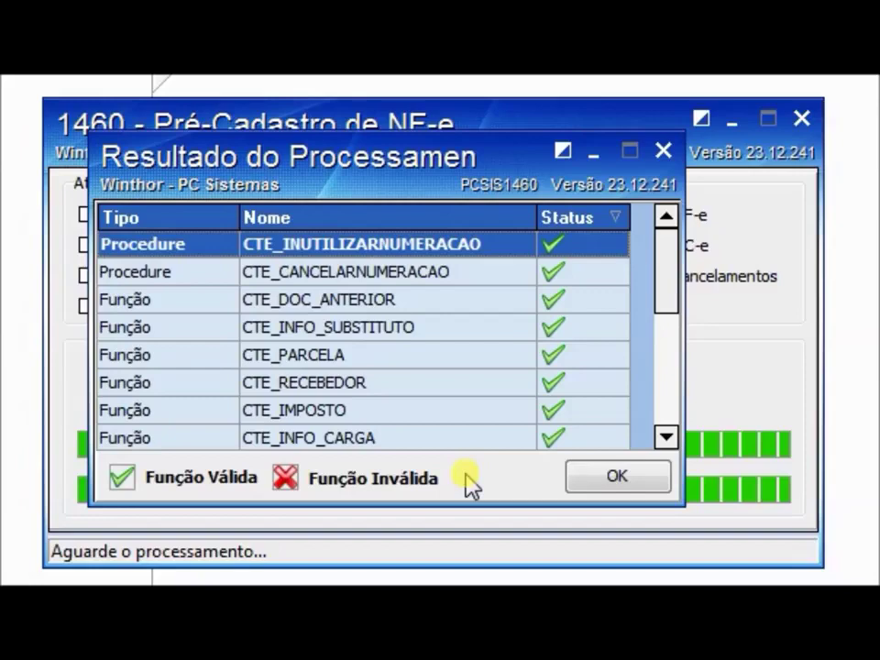
pyautogui.click(600, 482)
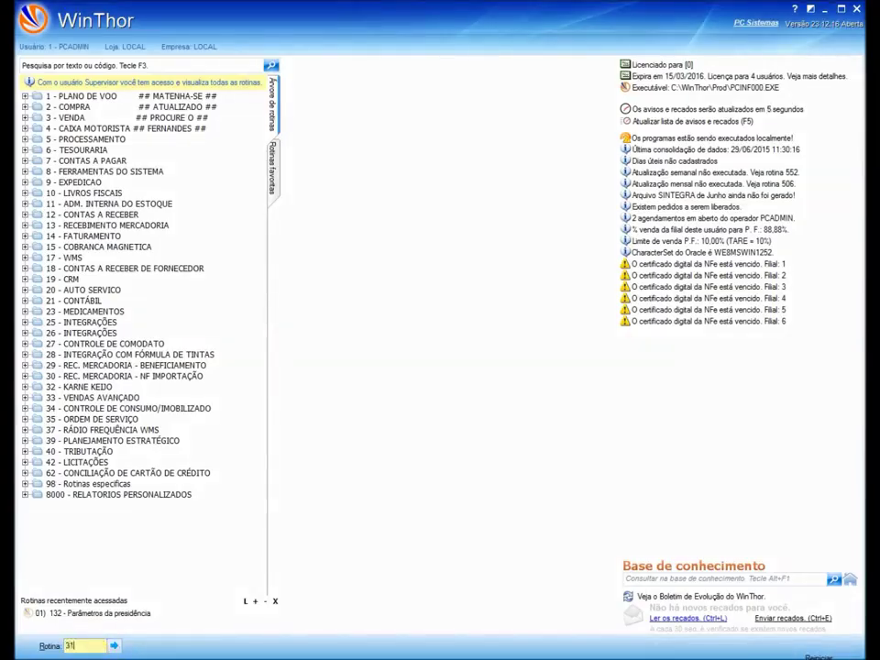
# Open routine 316, load the customer by entering the customer code, and start a telemarketing sales order
pyautogui.press('Return')
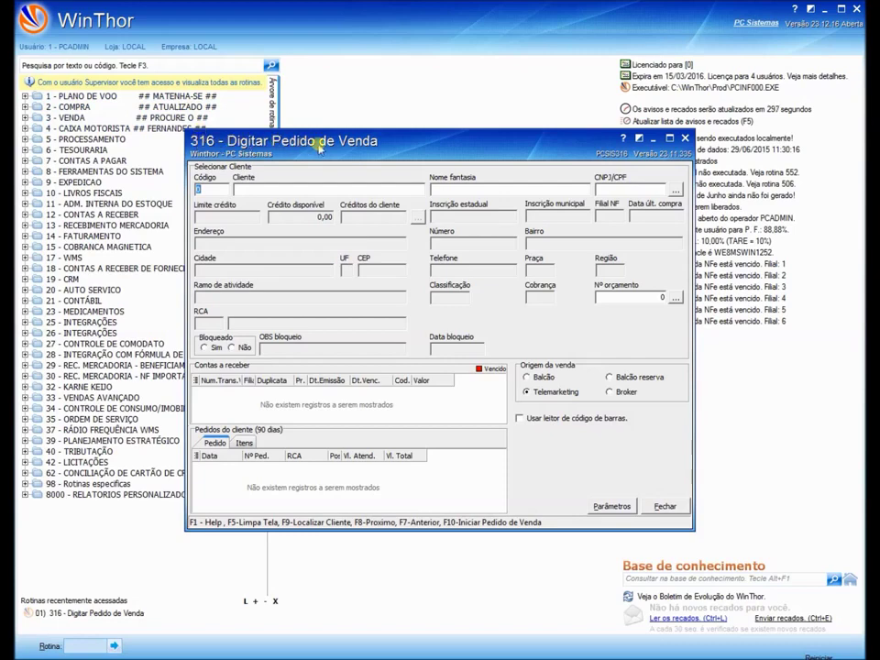
pyautogui.write('10')
pyautogui.press('Return')
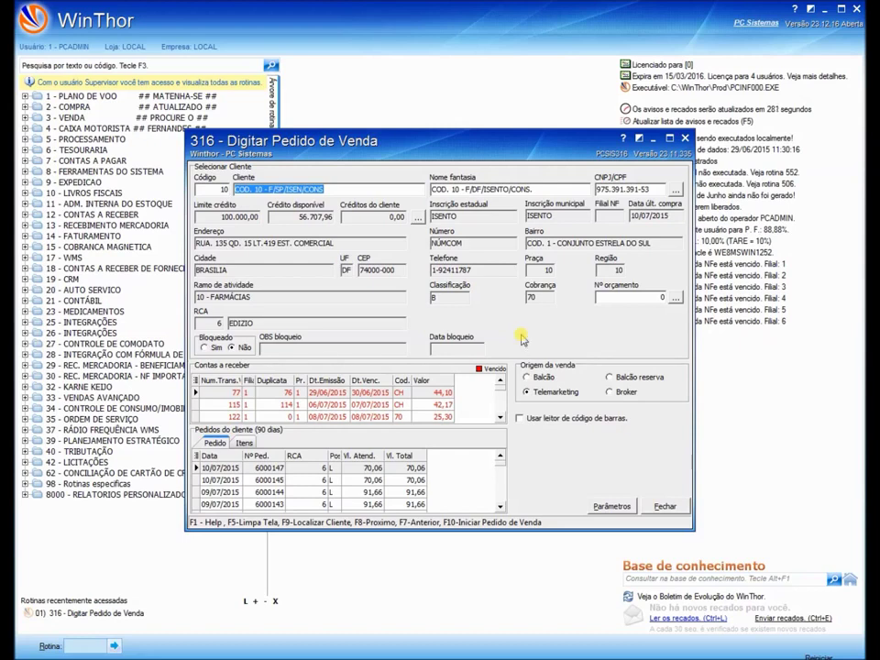
pyautogui.press('F10')
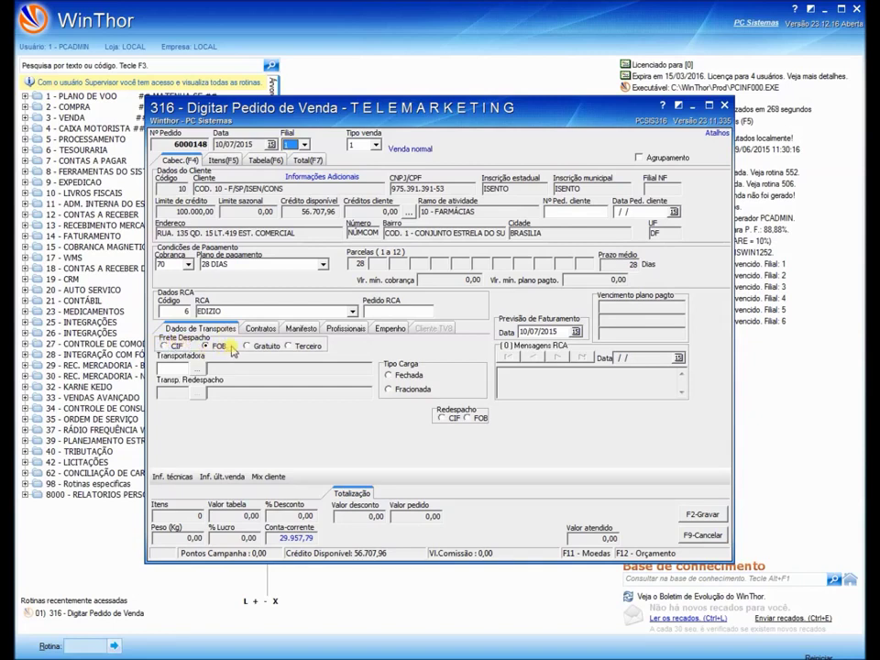
# Choose branch 1 and sale type 1 (Venda normal) in the order header
pyautogui.click(304, 144)
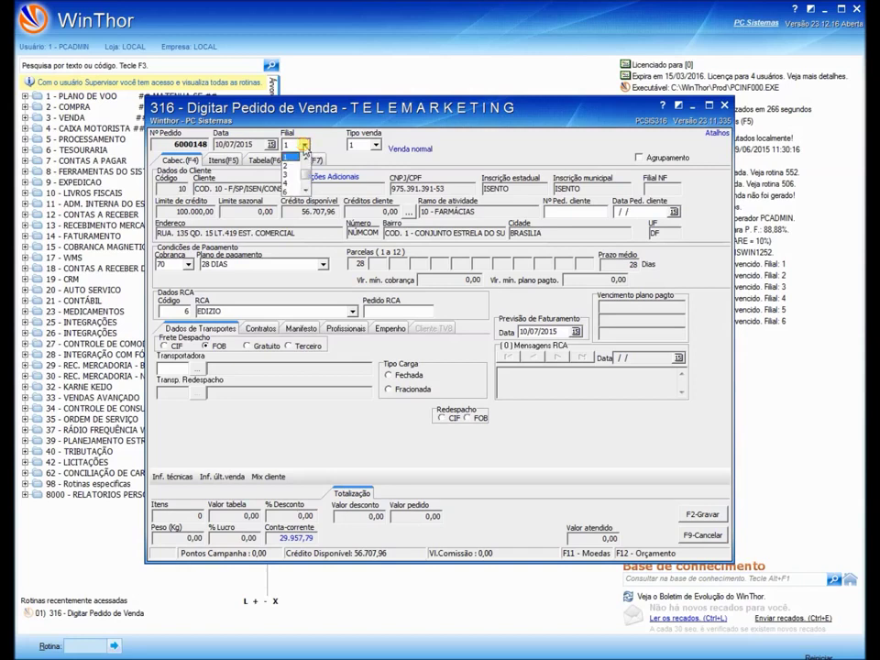
pyautogui.click(304, 164)
pyautogui.click(369, 145)
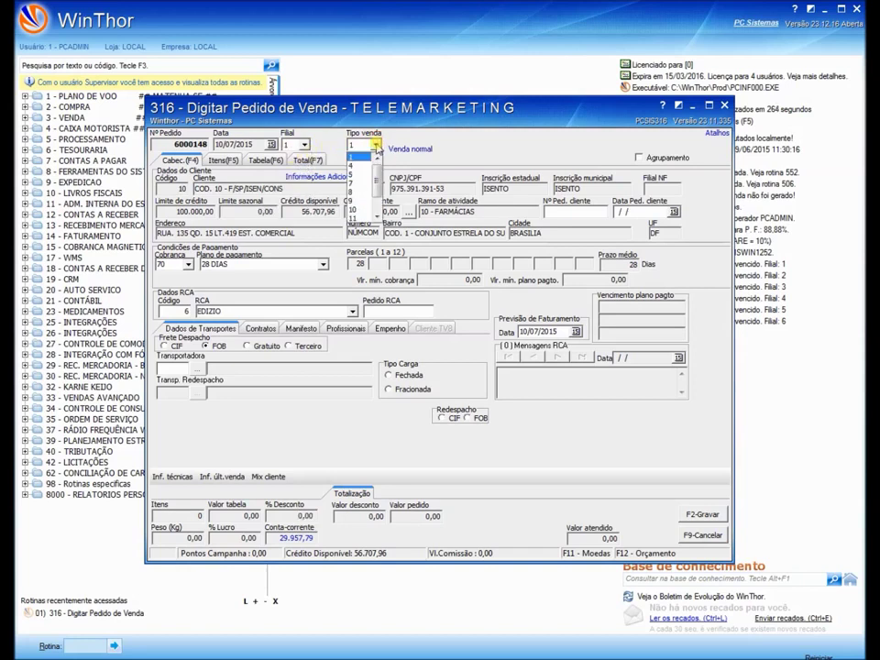
pyautogui.click(365, 157)
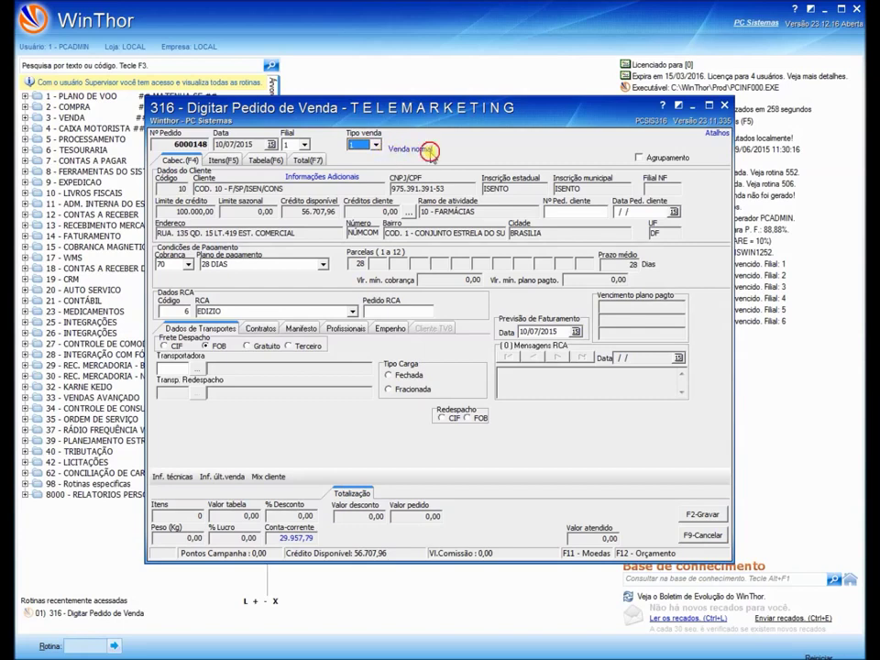
# Add product code 3 to the order items with a quantity of 3
pyautogui.click(224, 162)
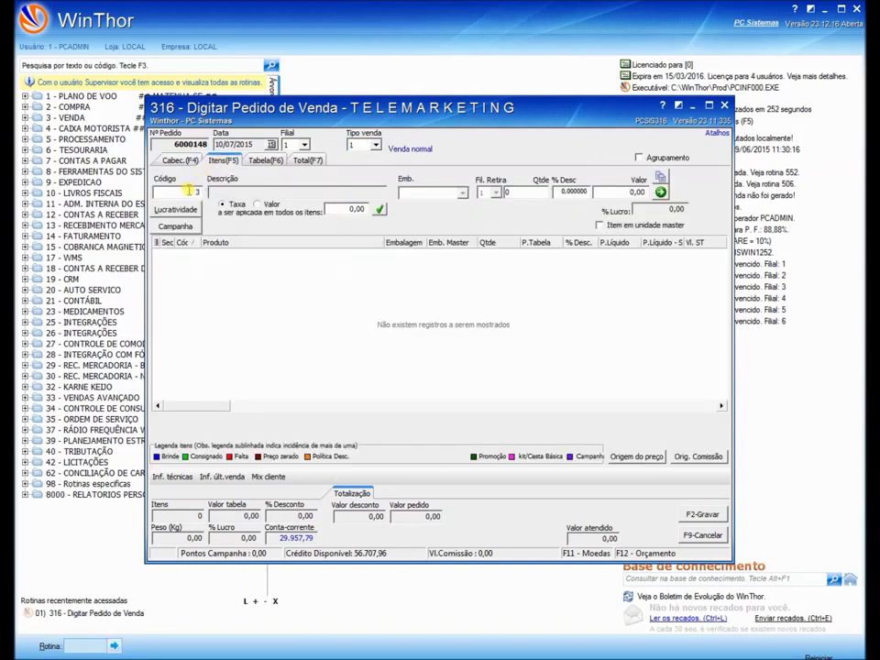
pyautogui.press('Return')
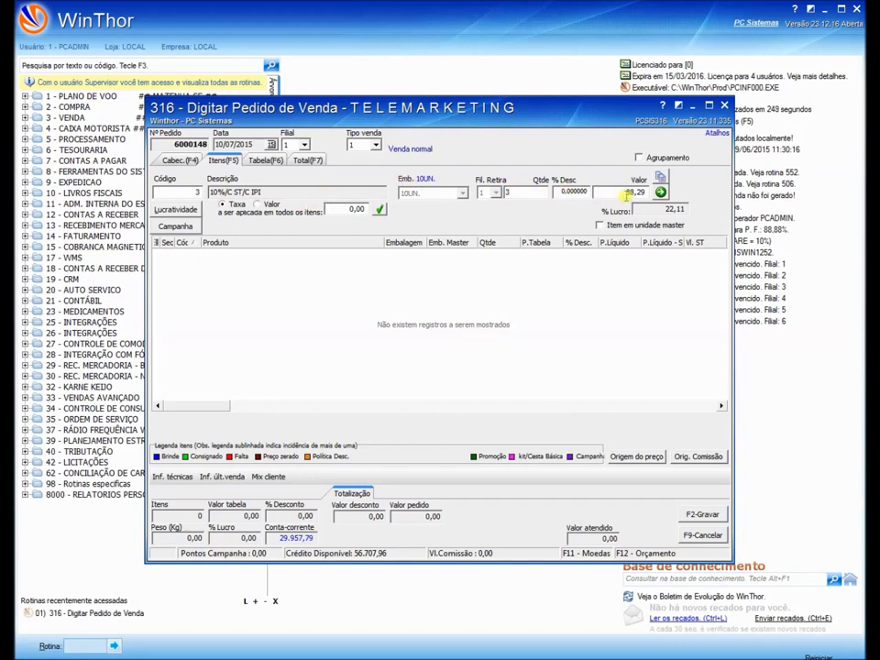
pyautogui.click(661, 192)
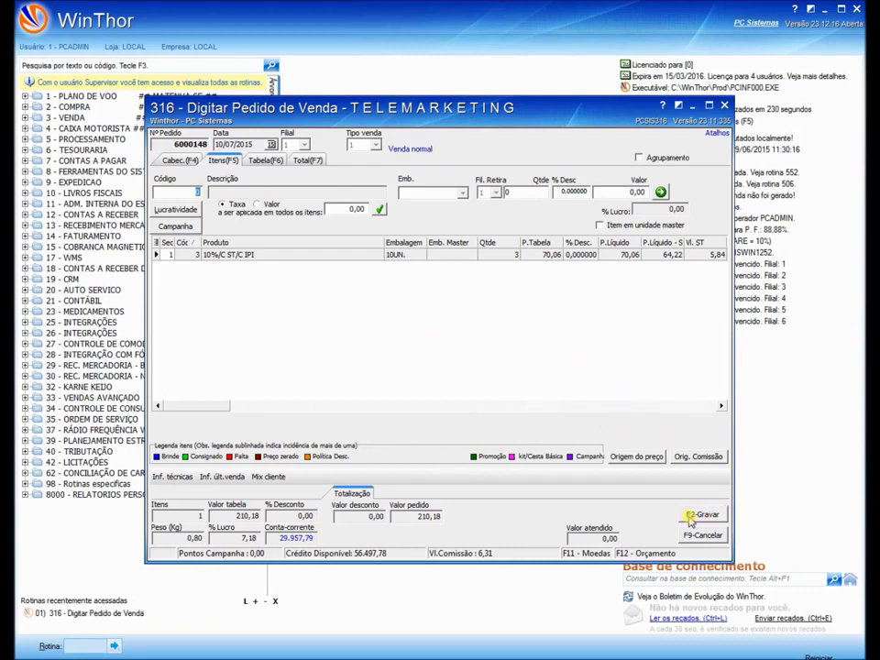
# Save the sales order, confirming the recording and declining to print it
pyautogui.click(697, 516)
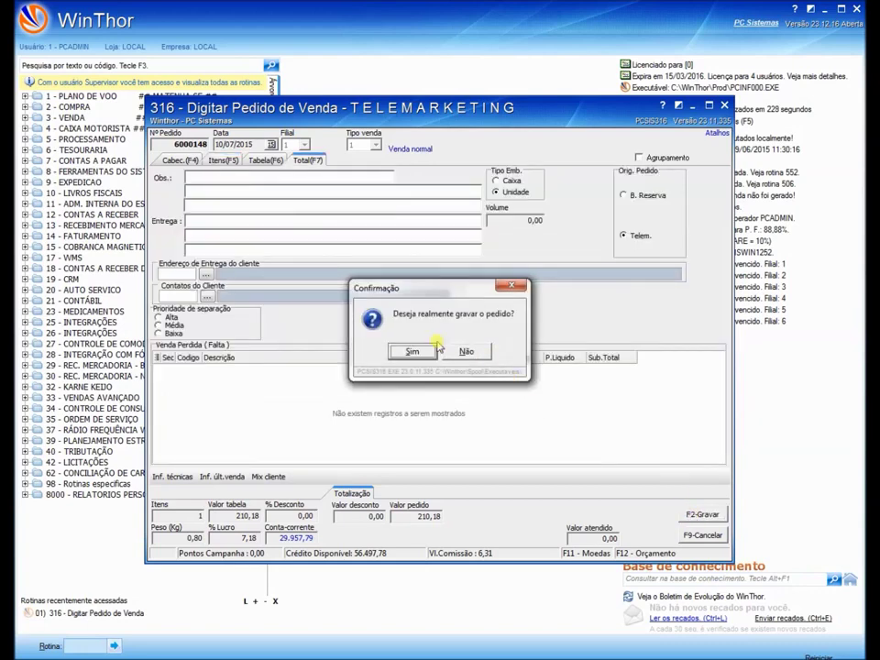
pyautogui.click(411, 353)
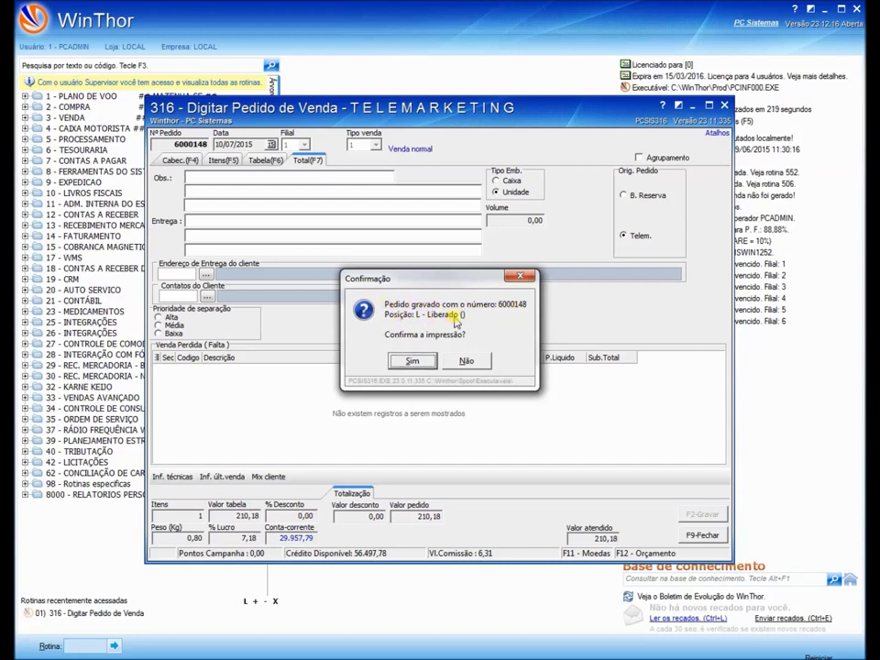
pyautogui.click(466, 361)
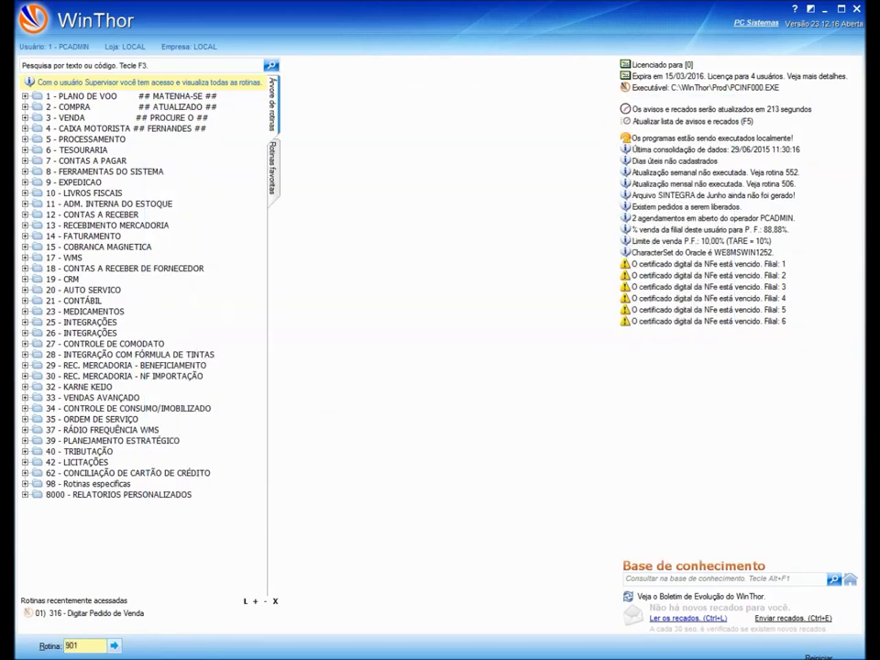
# Open routine 901, choose to generate a new load (Gerar novo carregamento), and look through both of its filter pages
pyautogui.press('Return')
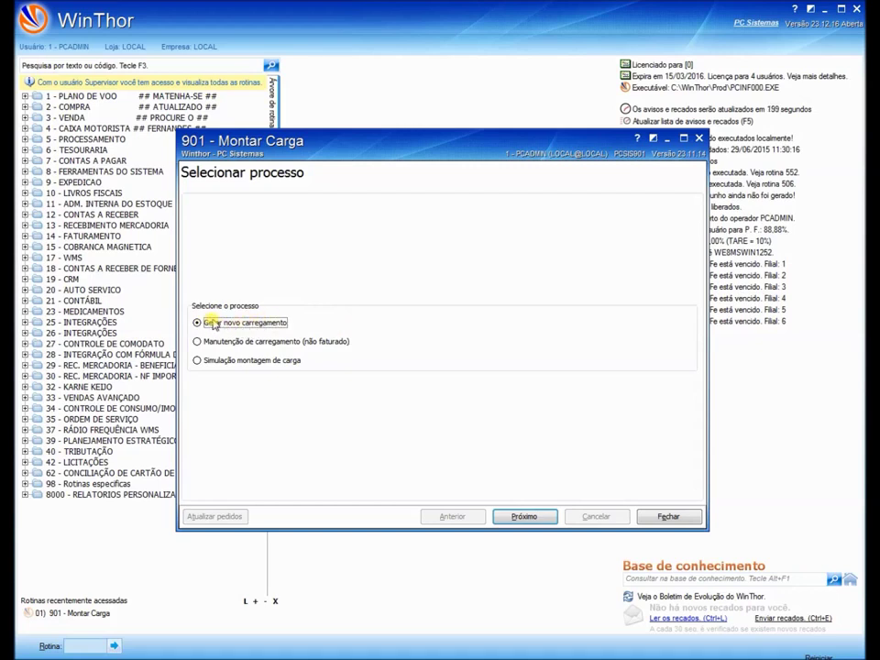
pyautogui.click(449, 345)
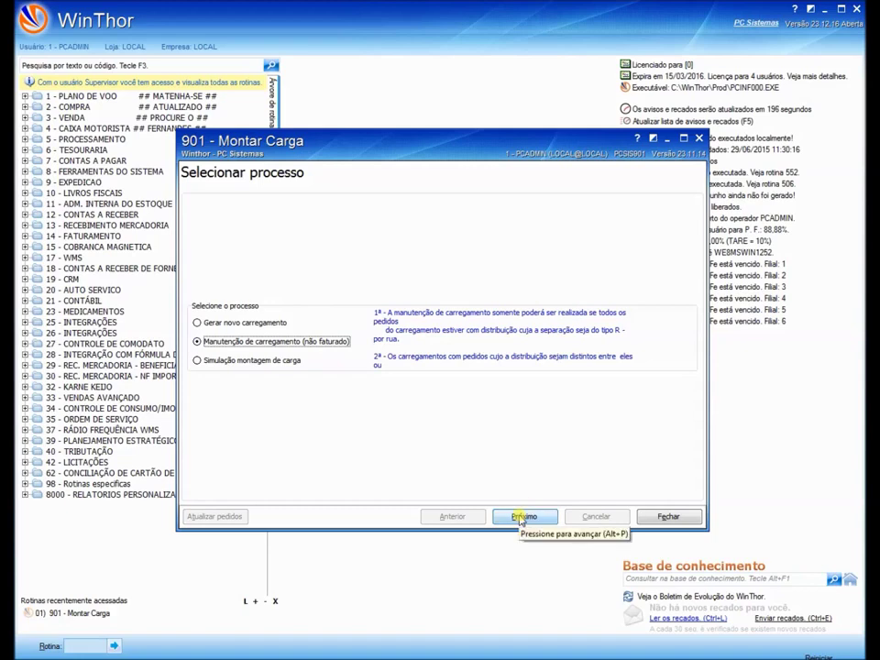
pyautogui.click(233, 323)
pyautogui.click(527, 521)
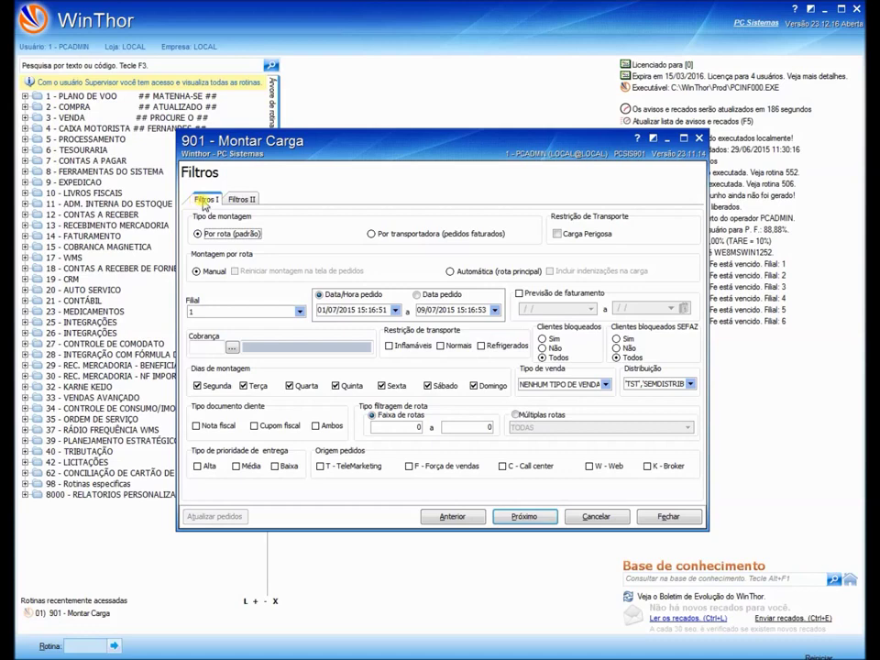
pyautogui.click(241, 200)
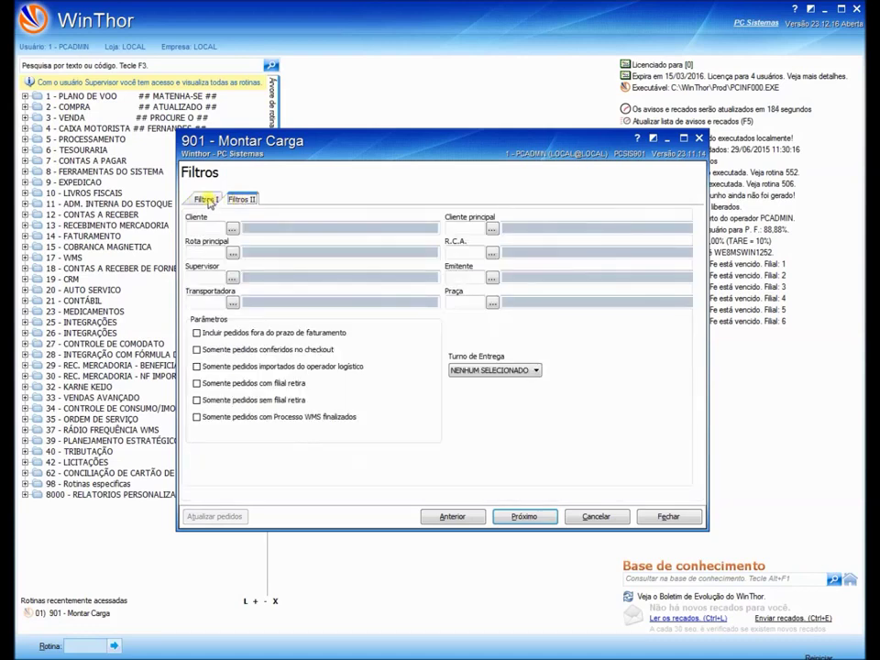
pyautogui.click(206, 199)
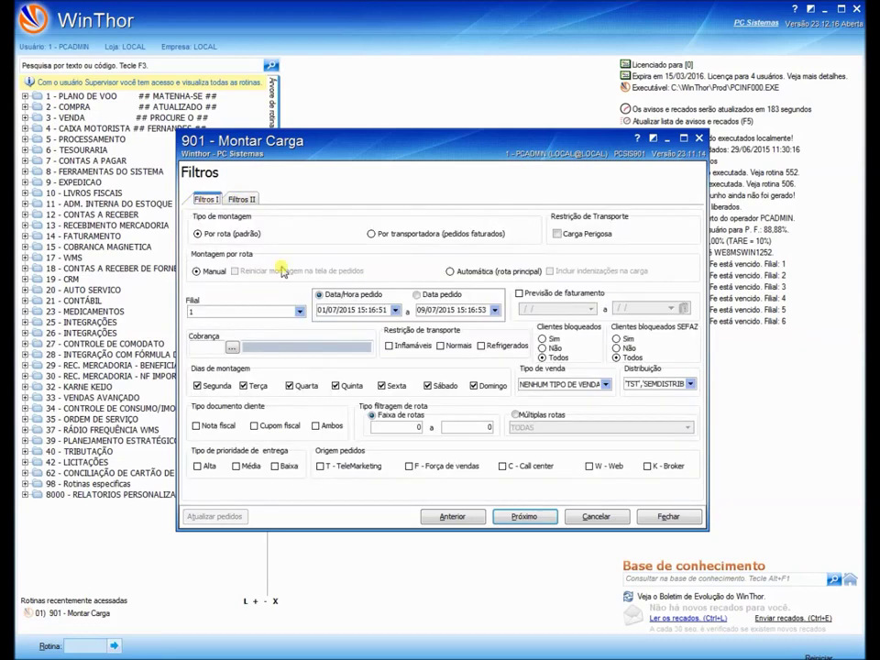
# Advance to the orders by route and include the order of route code 10 in the load
pyautogui.click(520, 518)
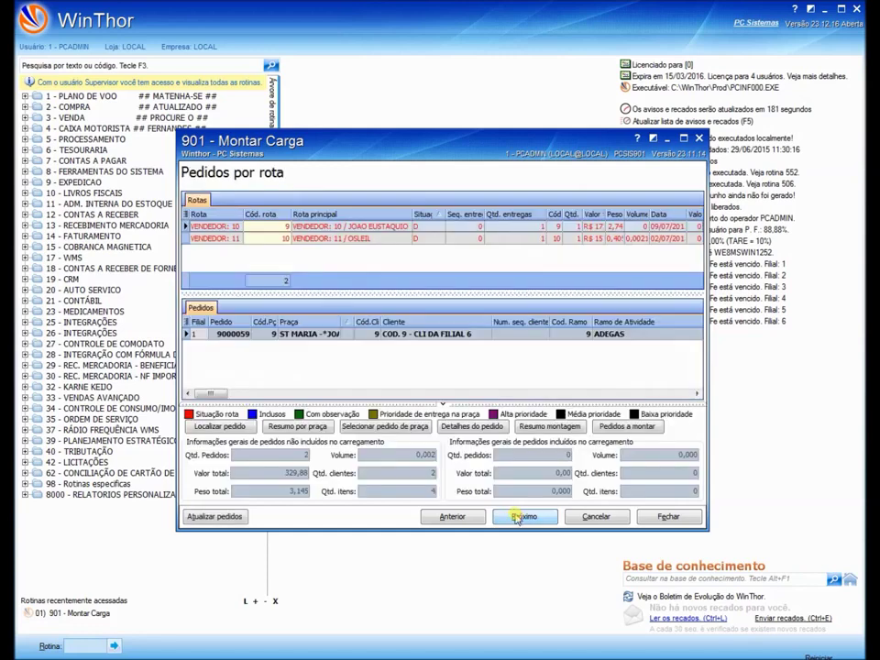
pyautogui.click(251, 240)
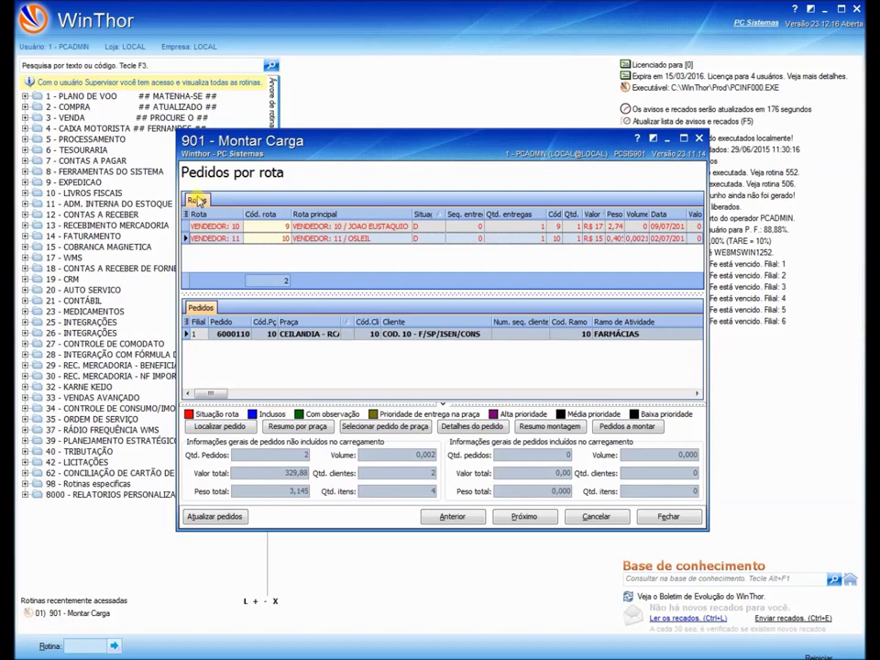
pyautogui.click(226, 335)
pyautogui.click(212, 336)
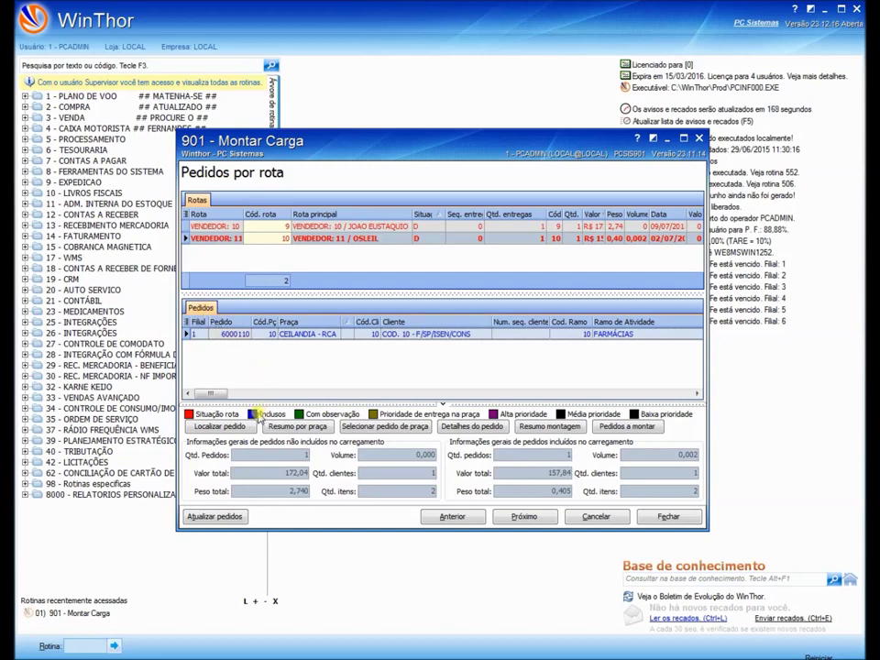
# Continue assembling the load despite the unweighed variable-weight products, and decline to print the list of those products
pyautogui.click(518, 518)
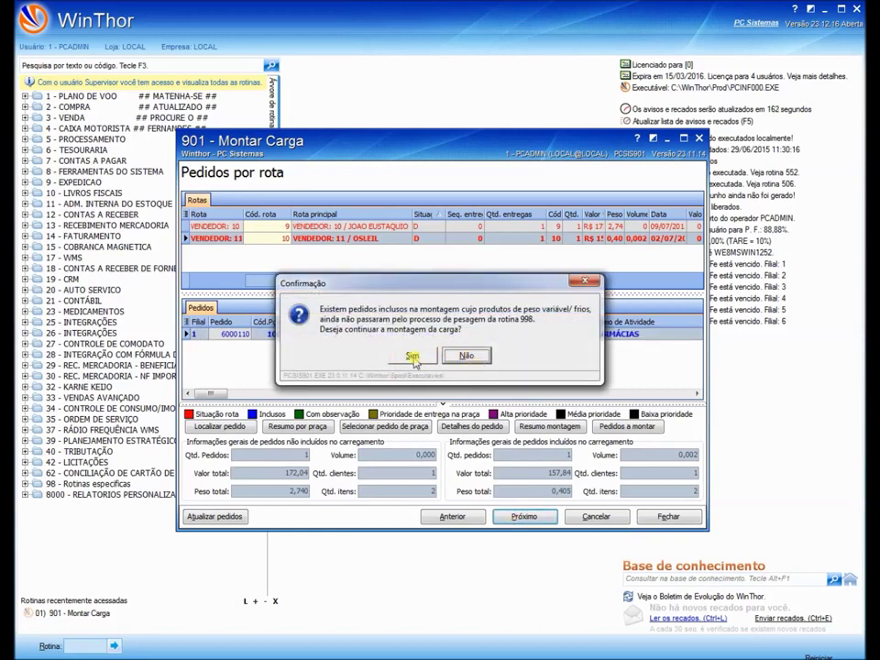
pyautogui.click(412, 357)
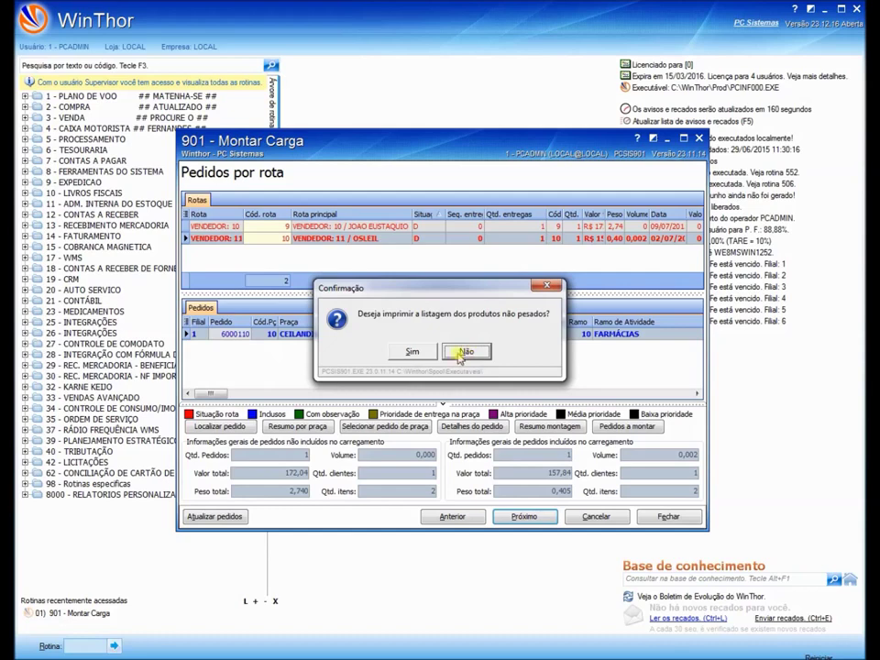
pyautogui.click(465, 352)
# Set the load's destination to TESTE and proceed to the vehicle selection
pyautogui.click(232, 214)
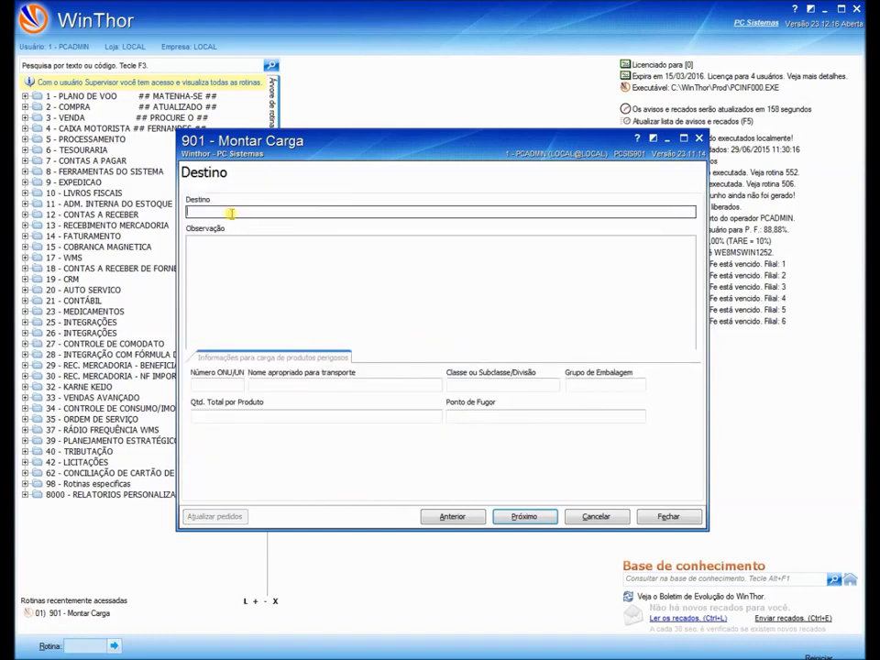
pyautogui.write('TESTE')
pyautogui.click(522, 517)
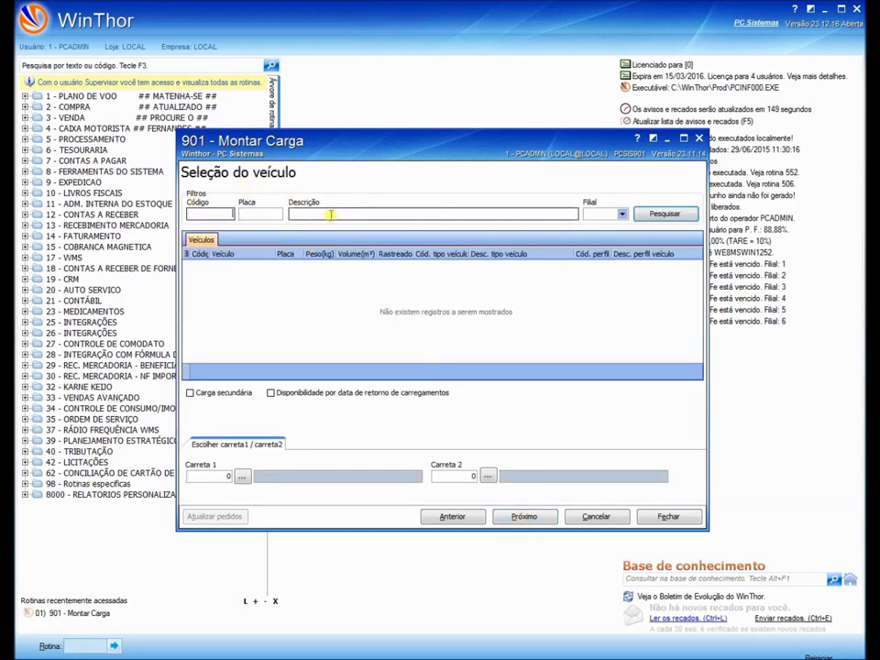
# Skip the vehicle and driver selection, list the main routes, finalize the load, and close the routine after reviewing the generated load's summary
pyautogui.click(515, 517)
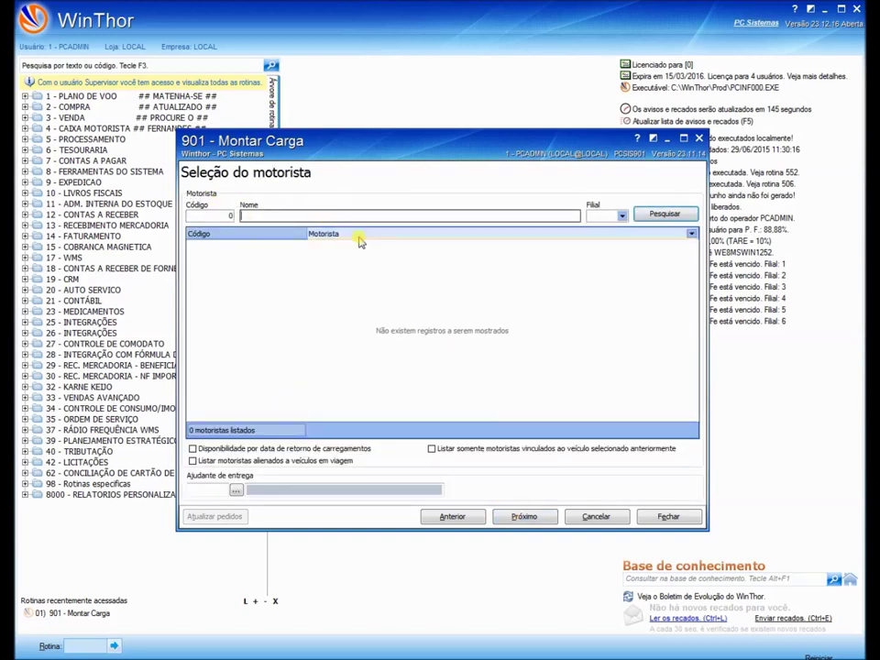
pyautogui.click(519, 519)
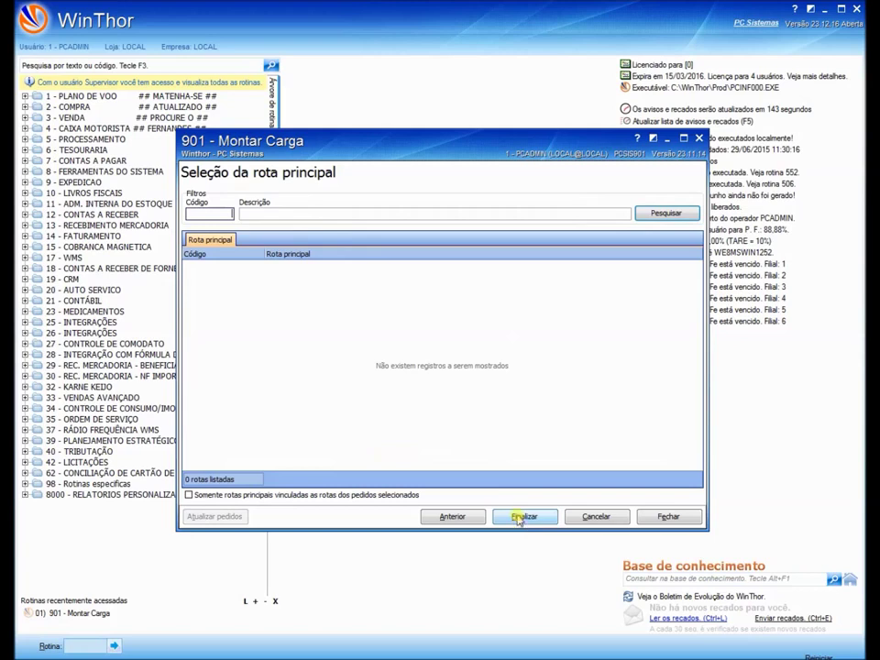
pyautogui.click(666, 216)
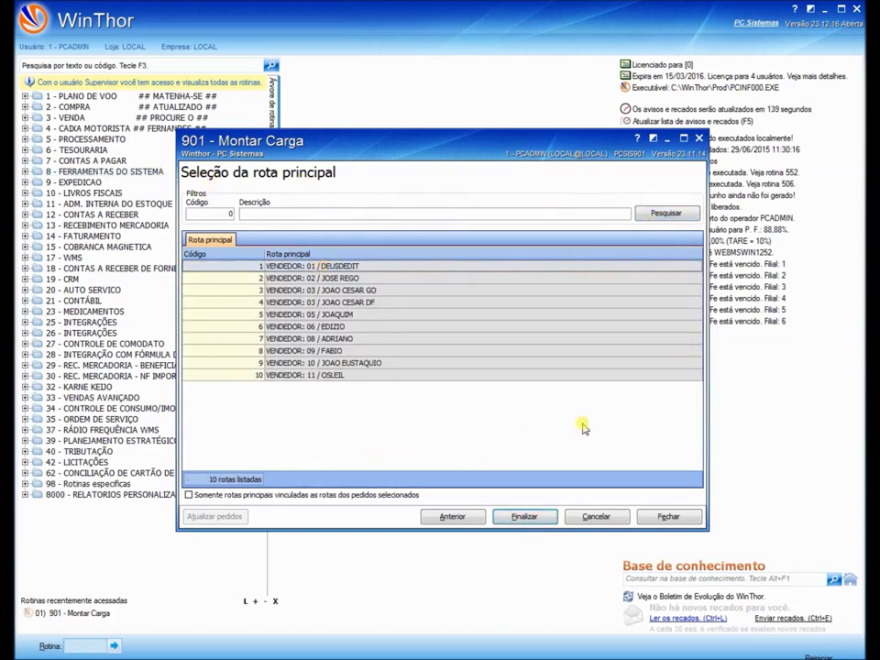
pyautogui.click(524, 517)
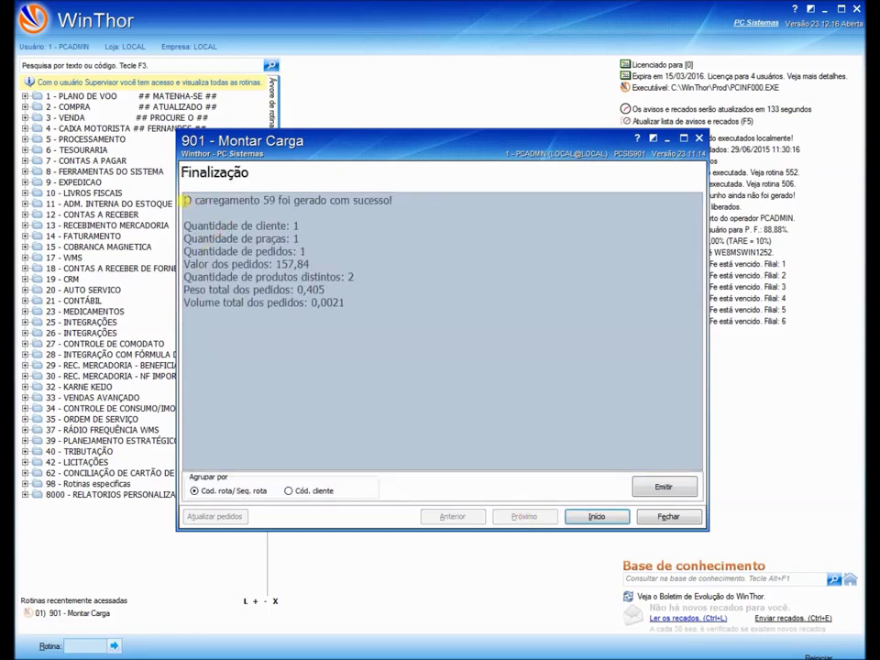
pyautogui.moveTo(186, 200); pyautogui.dragTo(392, 201)
pyautogui.click(423, 218)
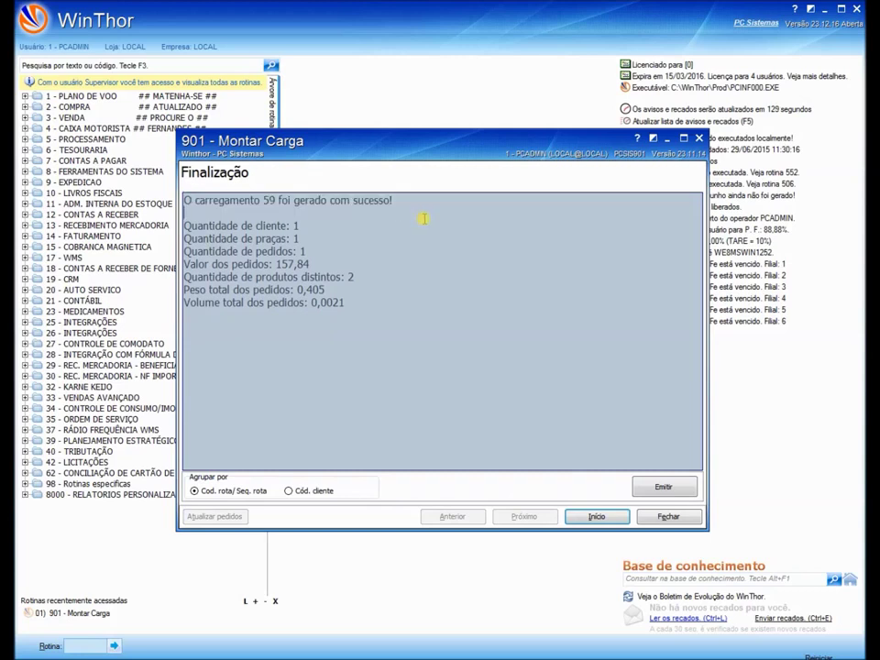
pyautogui.press('Escape')
# Open routine 1402 and choose sales branch 1 and load number 59 for billing
pyautogui.write('1402')
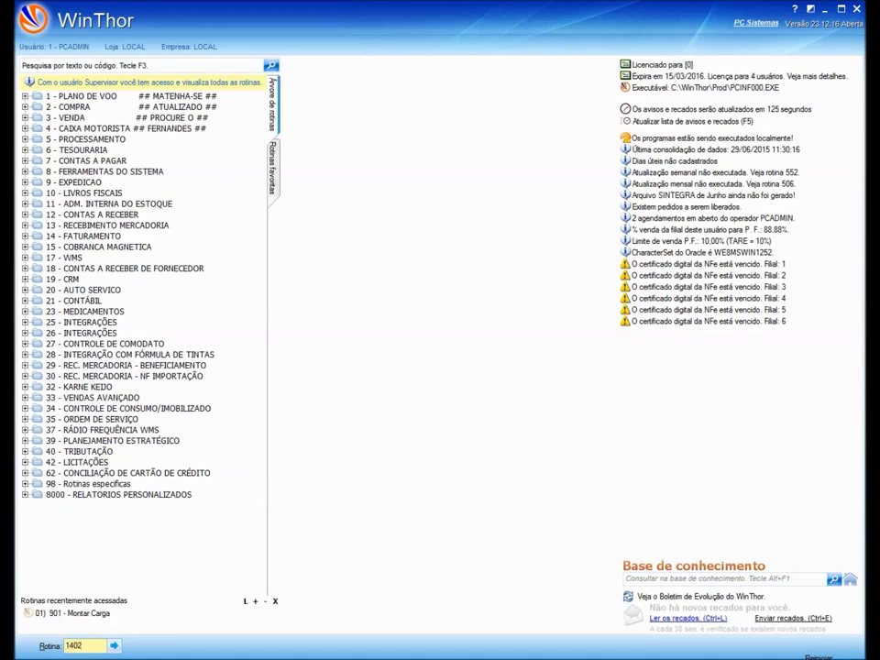
pyautogui.press('Return')
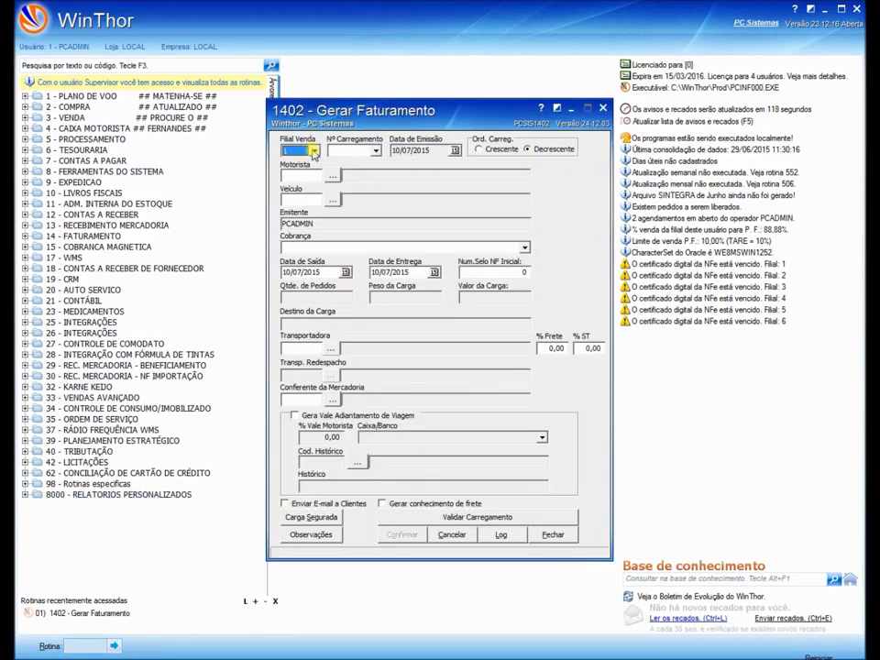
pyautogui.click(314, 152)
pyautogui.click(290, 167)
pyautogui.click(376, 149)
pyautogui.click(349, 165)
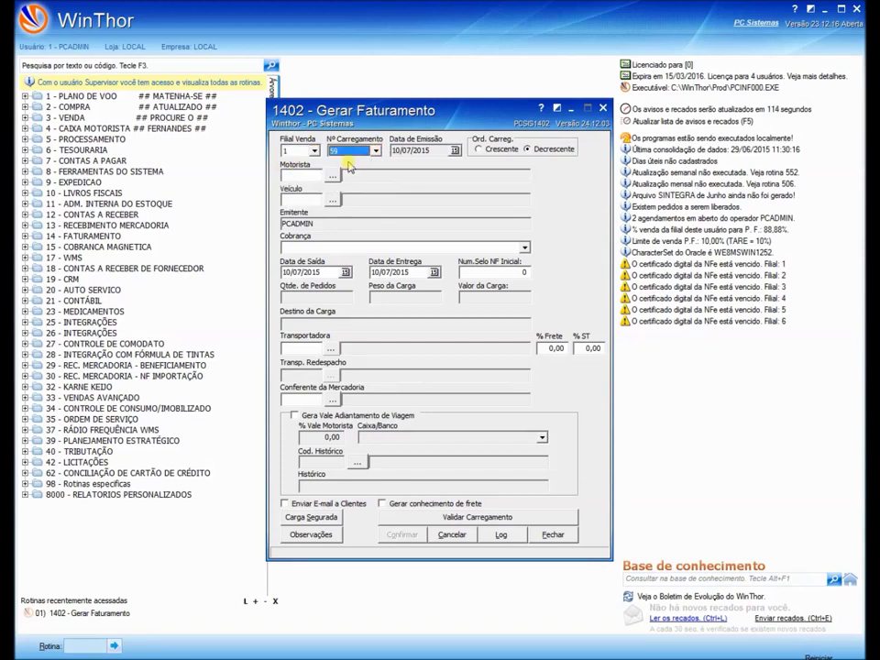
# Set the driver (Motorista) to 1, the vehicle (Veículo) to 1 and the billing type (Cobrança) to 70 - BANCO BRB
pyautogui.click(293, 175)
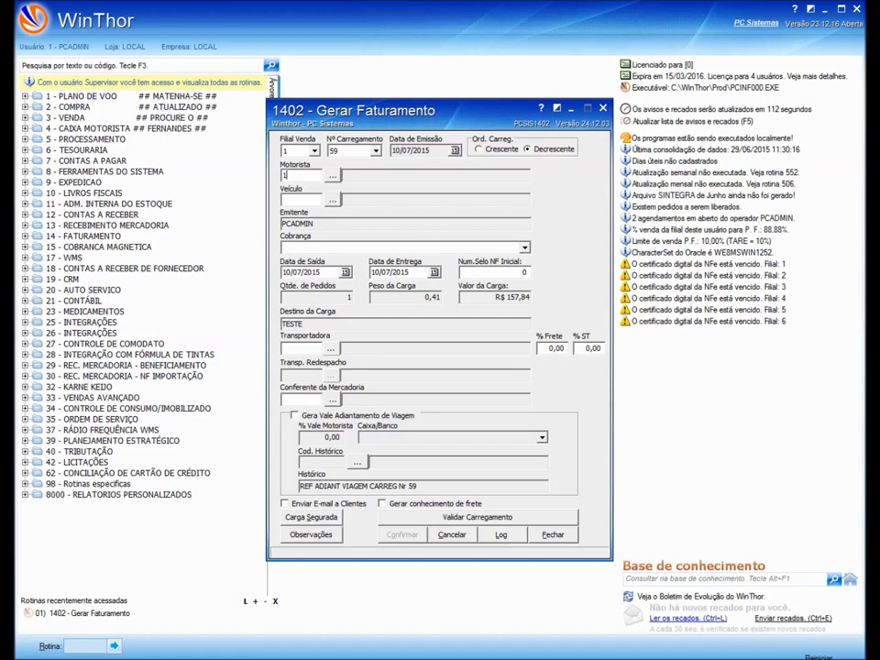
pyautogui.press('Tab')
pyautogui.write('1')
pyautogui.click(330, 248)
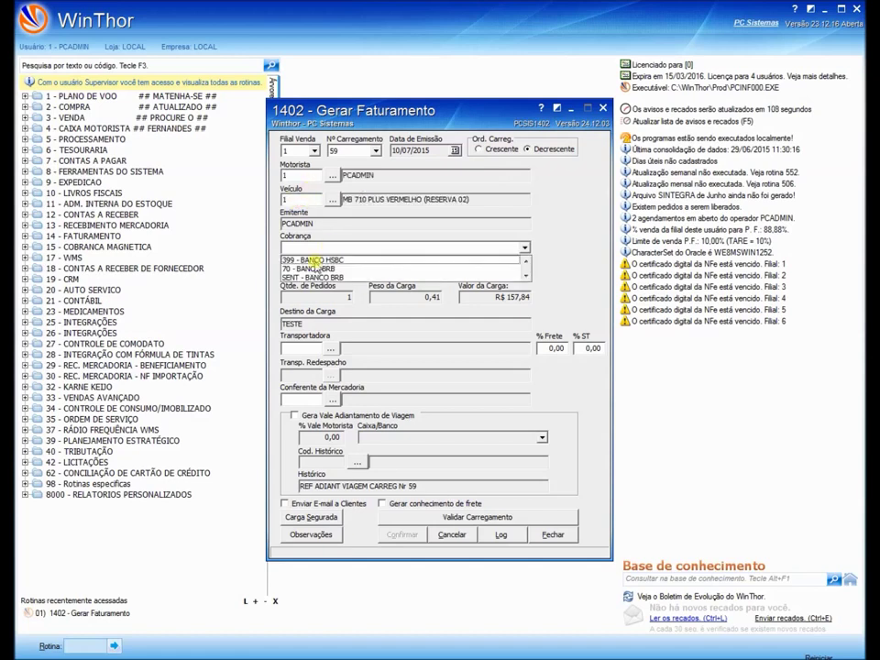
pyautogui.click(312, 263)
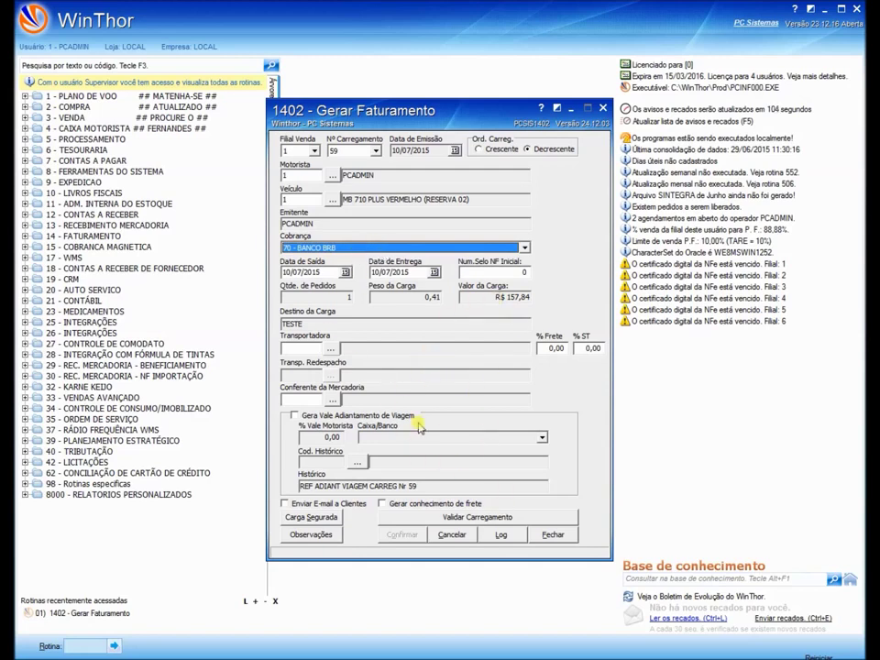
# Validate load 59, continuing despite the driver's open loads, and confirm its billing
pyautogui.click(444, 518)
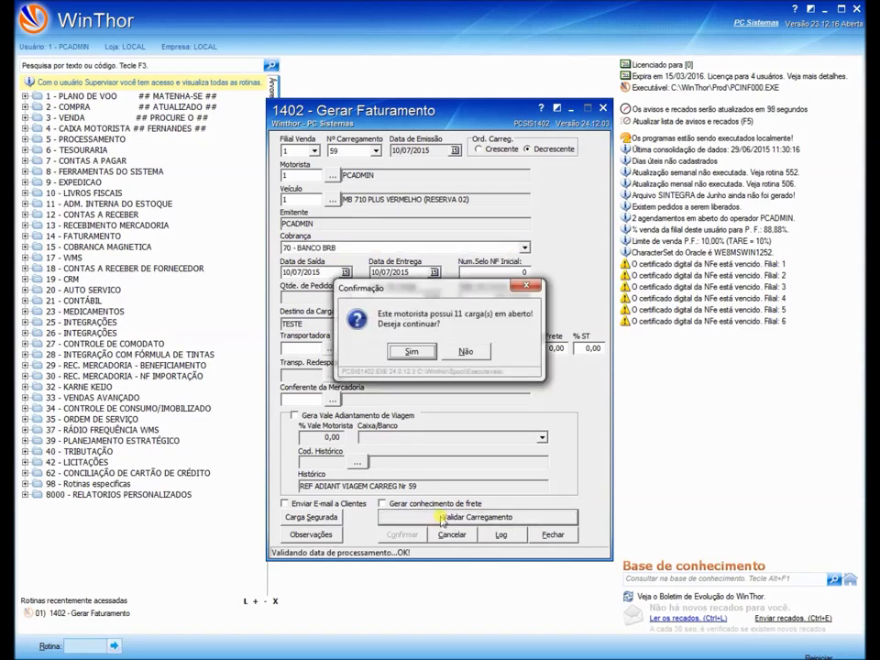
pyautogui.click(412, 353)
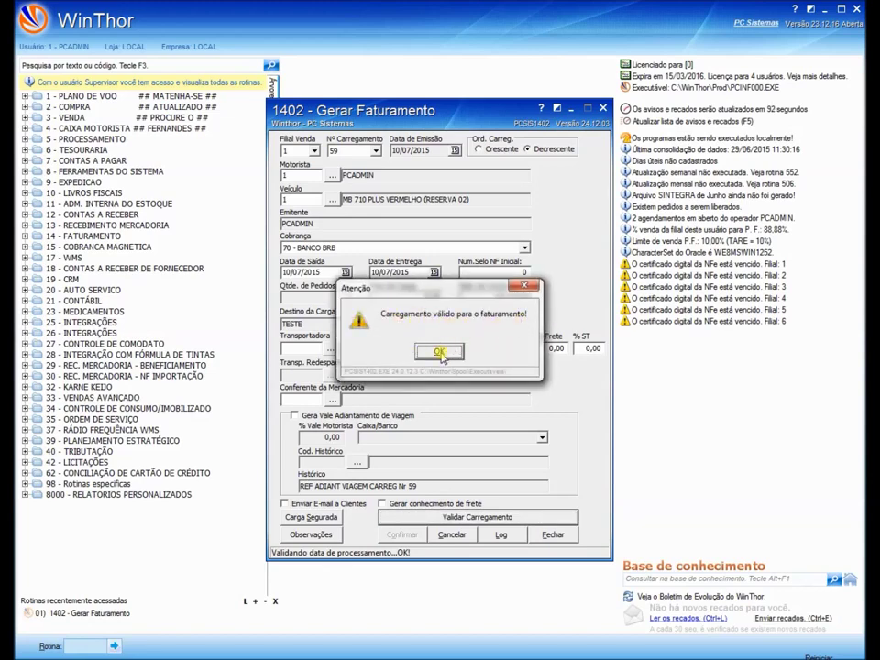
pyautogui.click(440, 353)
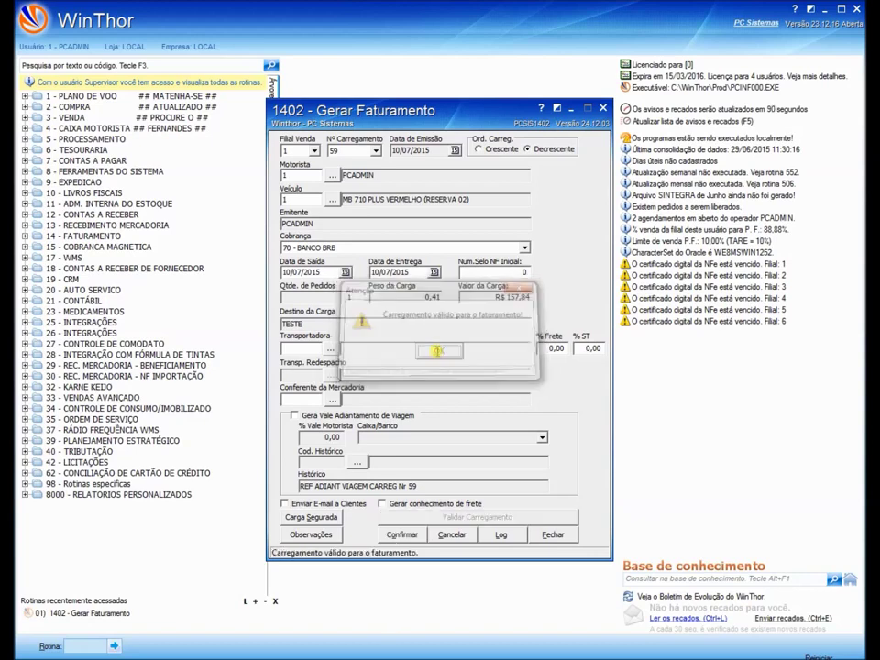
pyautogui.click(401, 537)
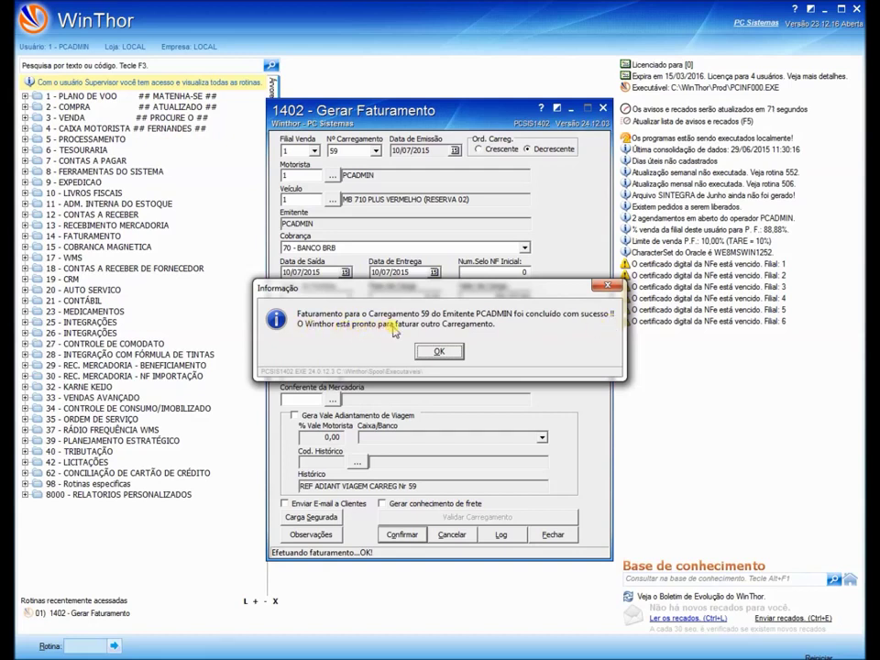
pyautogui.click(439, 353)
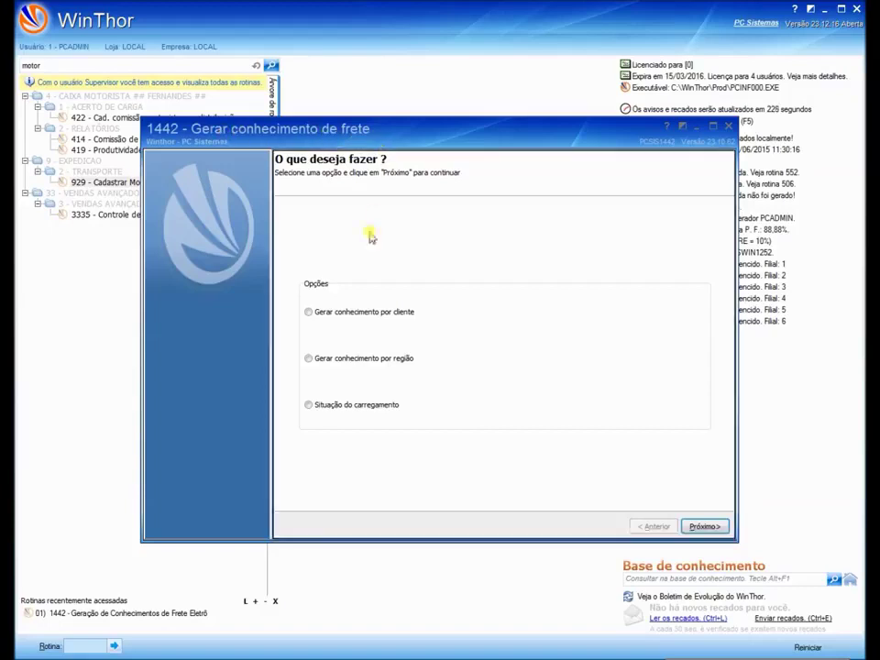
# In routine 1442, choose to generate freight documents by region (Gerar conhecimento por região) for transport branch 4 and load 83
pyautogui.click(309, 364)
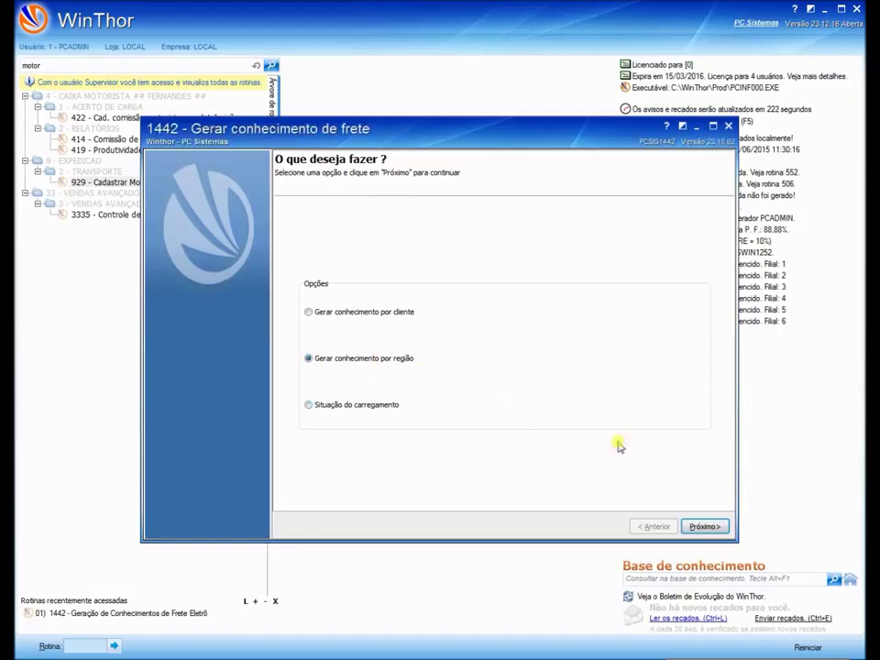
pyautogui.click(704, 528)
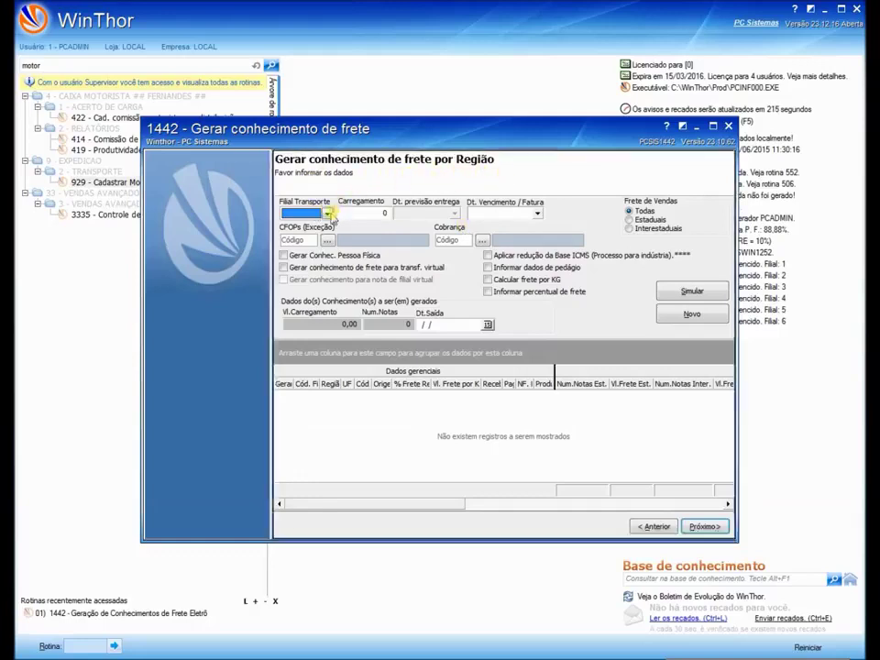
pyautogui.write('4')
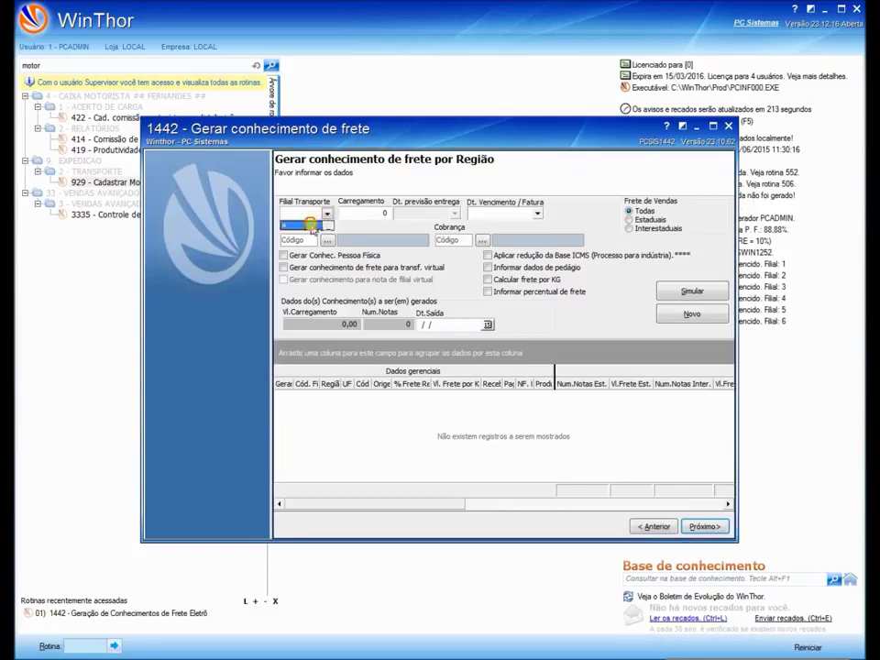
pyautogui.click(341, 210)
pyautogui.write('83')
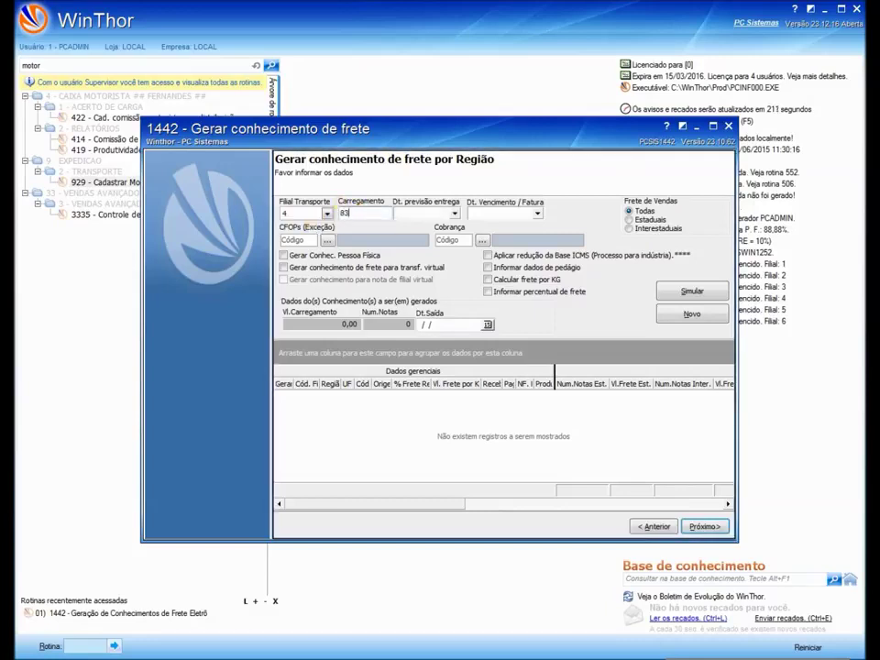
# Set the invoice due date to 14/07/2015 and the billing type (Cobrança) to 399 - BANCO HSBC
pyautogui.click(540, 214)
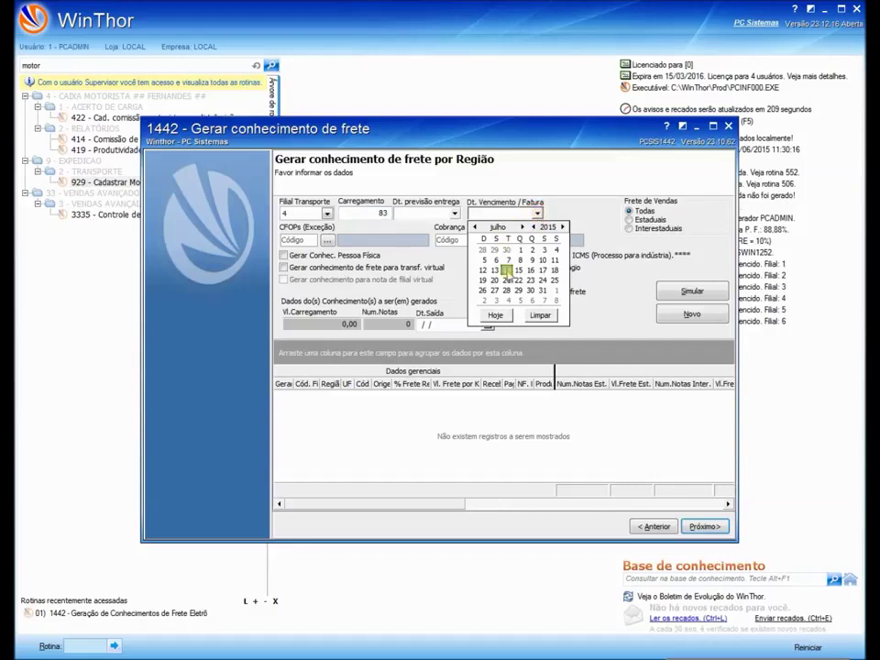
pyautogui.click(509, 275)
pyautogui.click(448, 240)
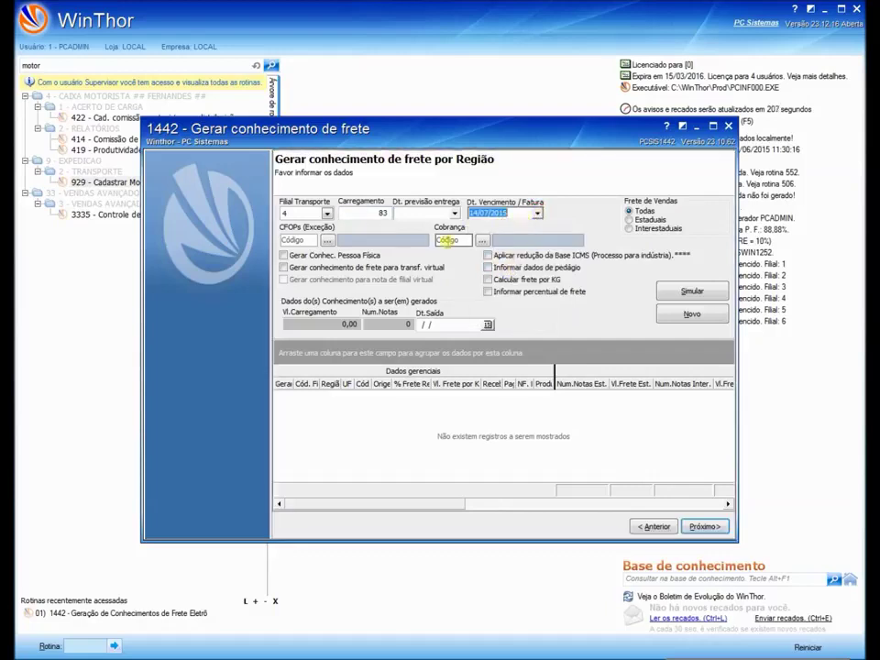
pyautogui.click(482, 240)
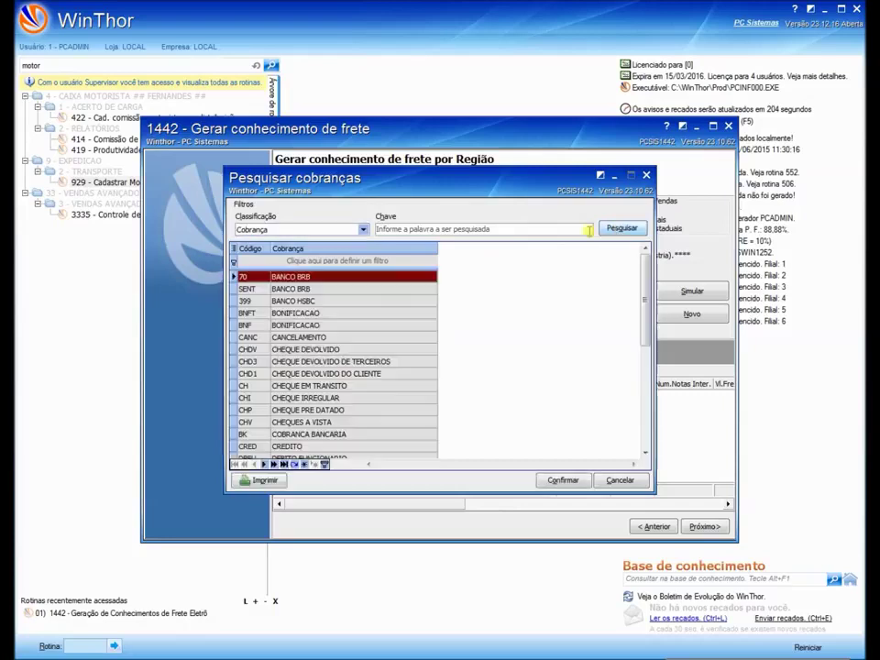
pyautogui.doubleClick(314, 301)
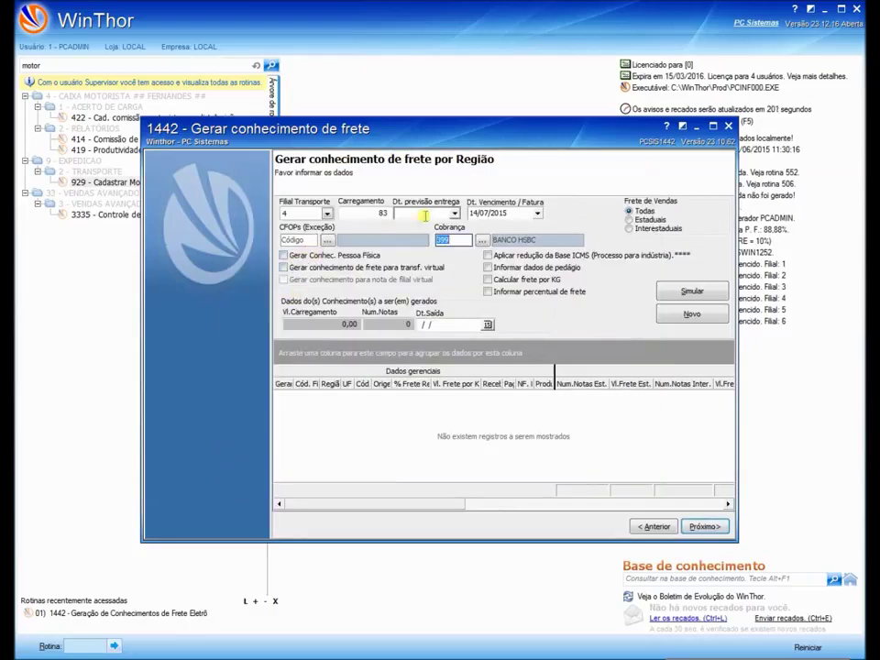
pyautogui.click(293, 239)
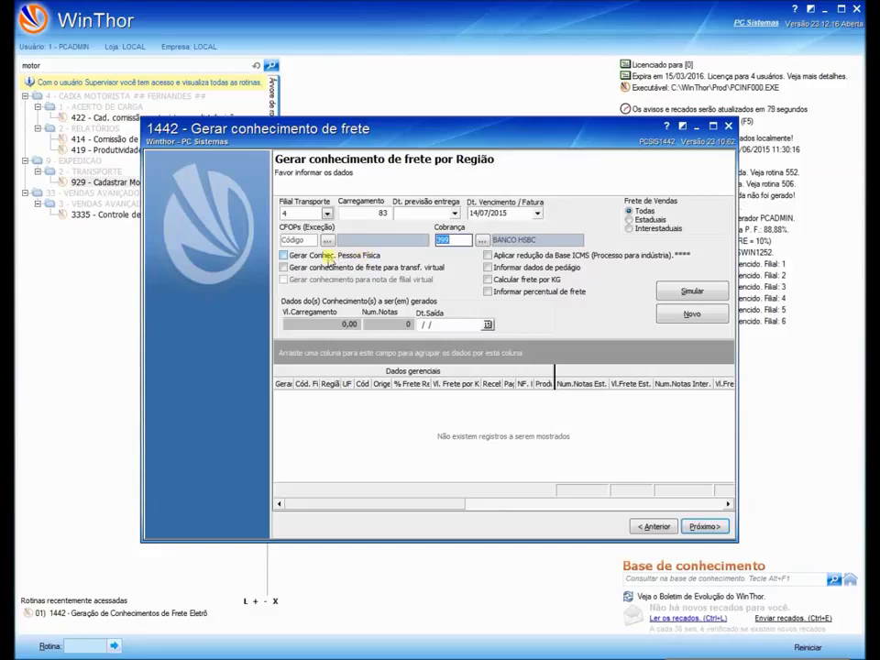
# Enable freight document generation for individuals (Pessoa Física), virtual transfers and virtual branch invoices, and start the simulation
pyautogui.click(284, 255)
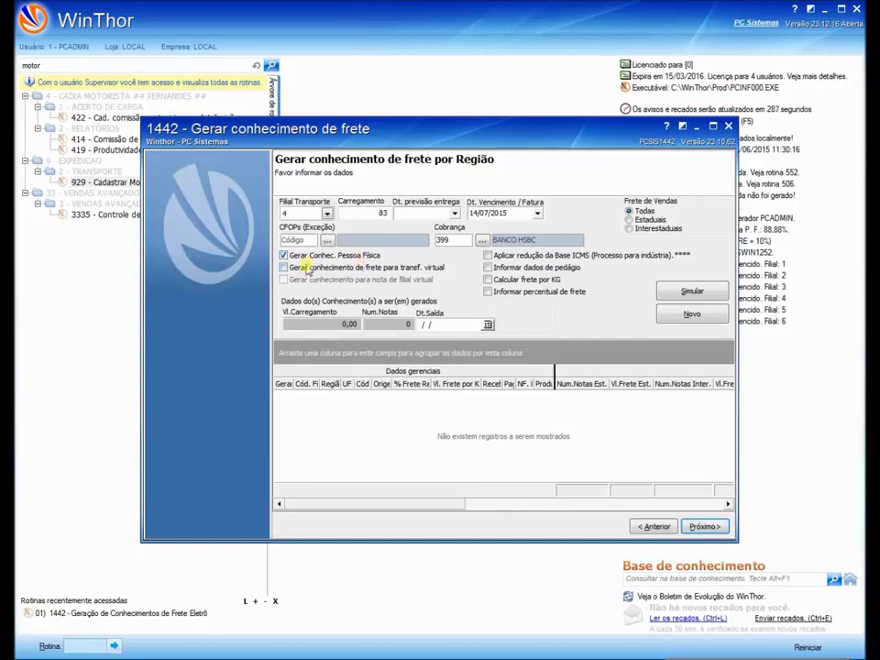
pyautogui.click(305, 269)
pyautogui.click(298, 280)
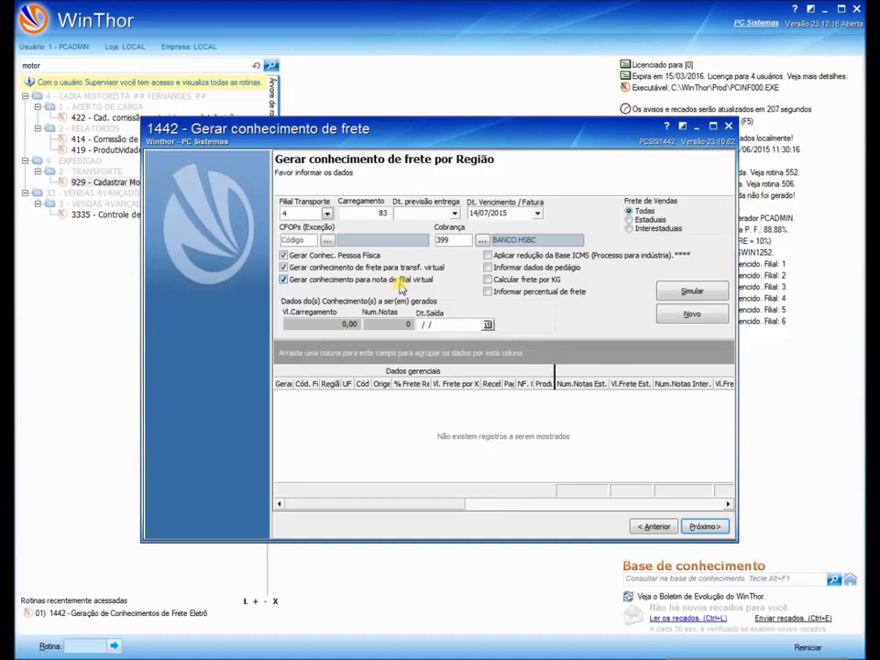
pyautogui.click(690, 291)
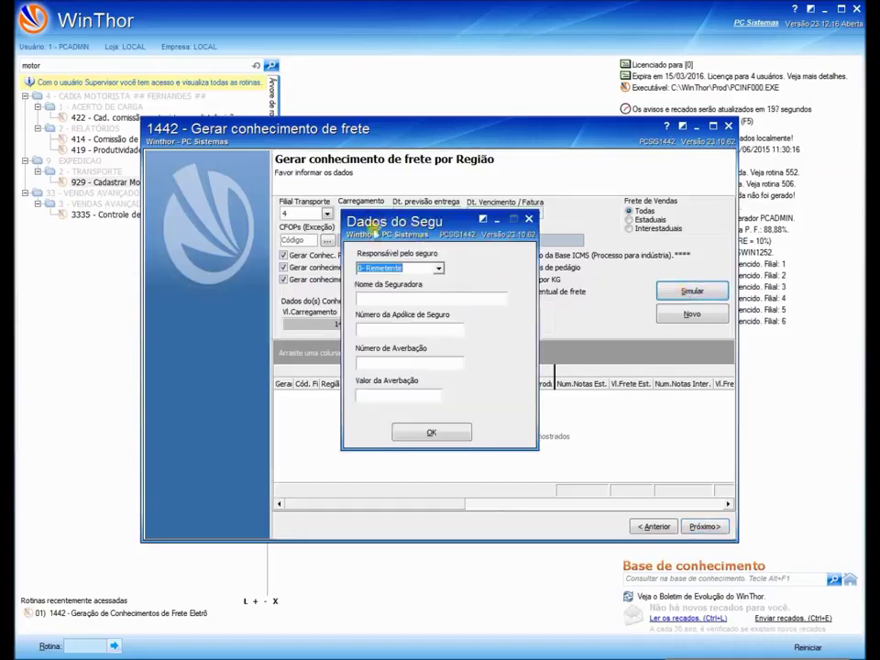
# In the insurance data, set the responsible party to 0-Remetente, the insurer's name to "teste" and the policy number to 11
pyautogui.click(438, 268)
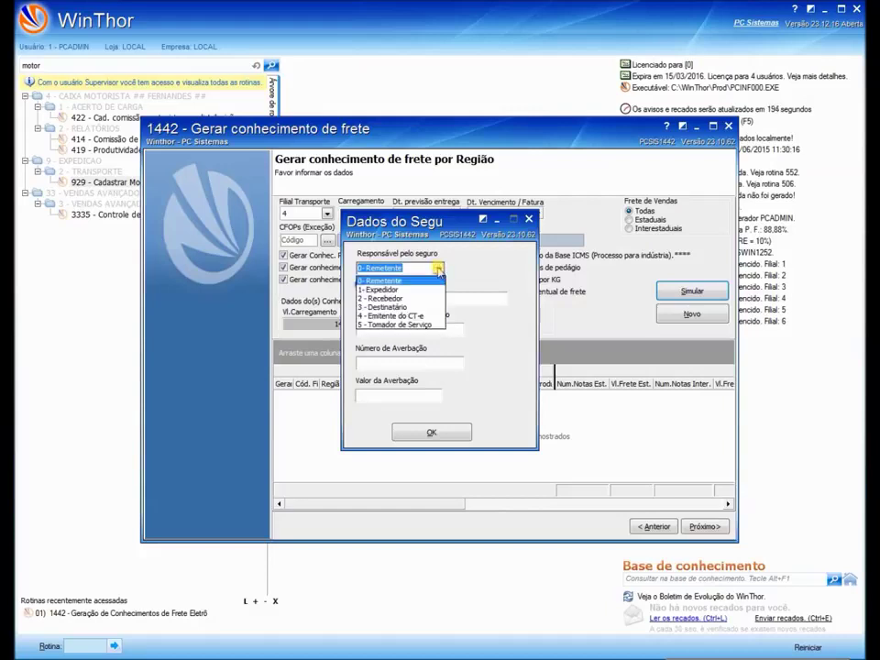
pyautogui.click(402, 280)
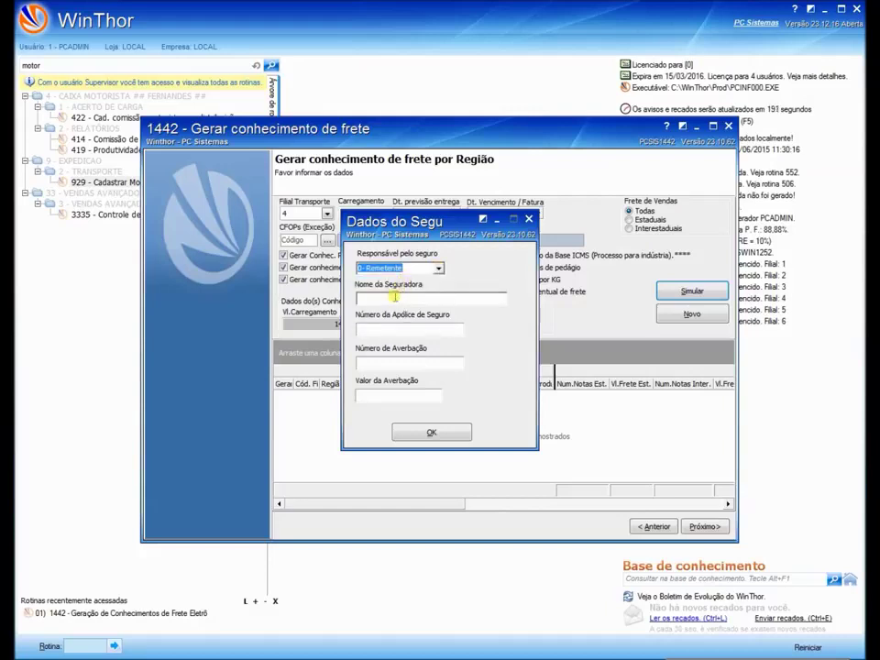
pyautogui.write('teste')
pyautogui.click(374, 330)
pyautogui.write('11')
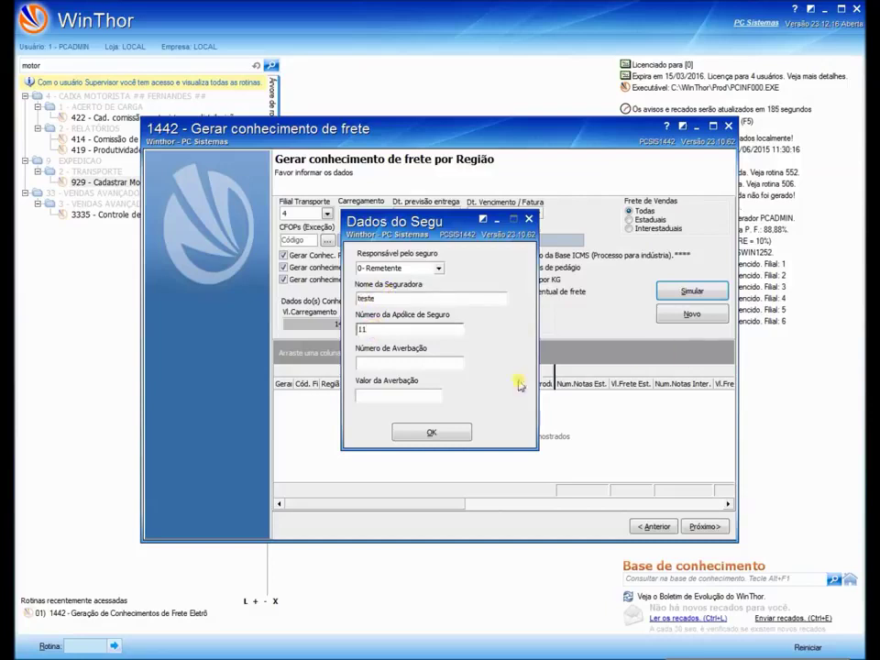
# Set the endorsement number (Número de Averbação) to 11 and its value to R$ 12,00, and replicate the insurance data to all freight documents
pyautogui.click(404, 365)
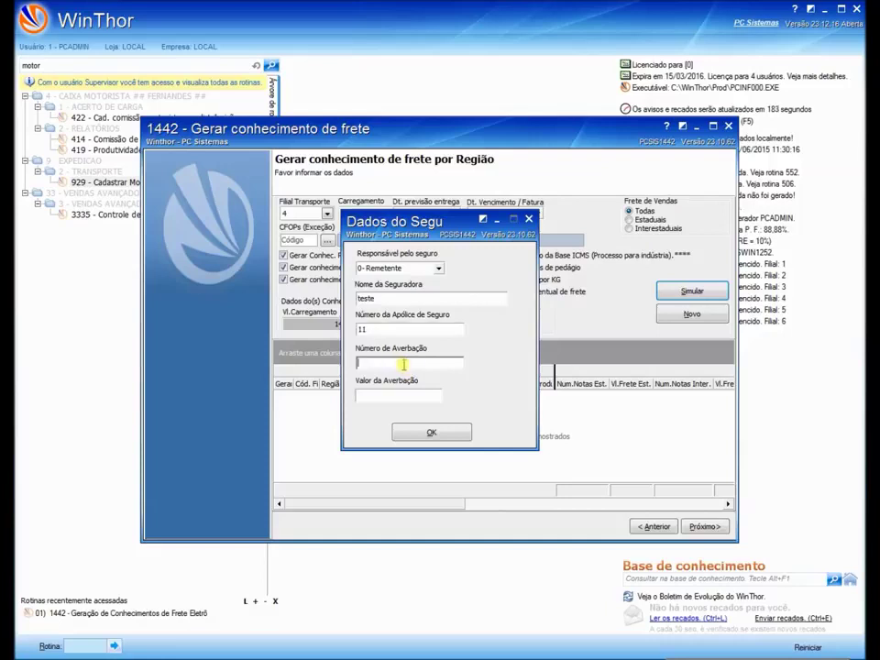
pyautogui.write('11')
pyautogui.click(383, 392)
pyautogui.write('12,')
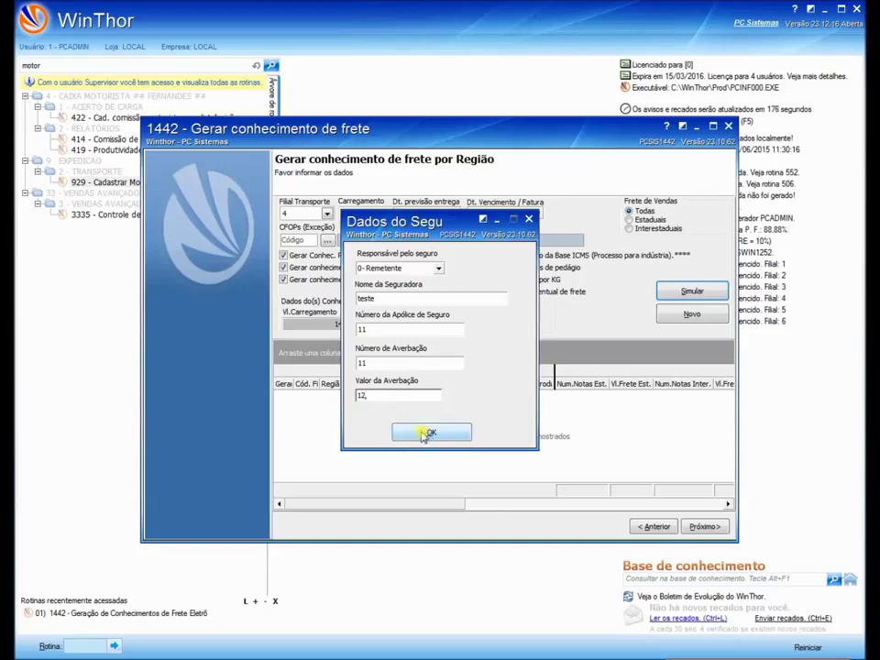
pyautogui.click(430, 432)
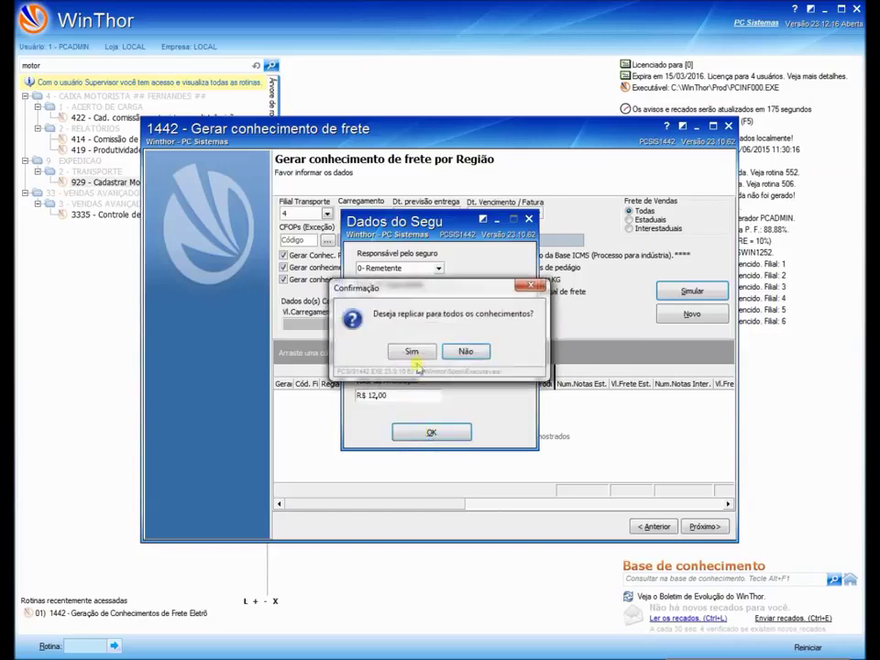
pyautogui.press('Tab')
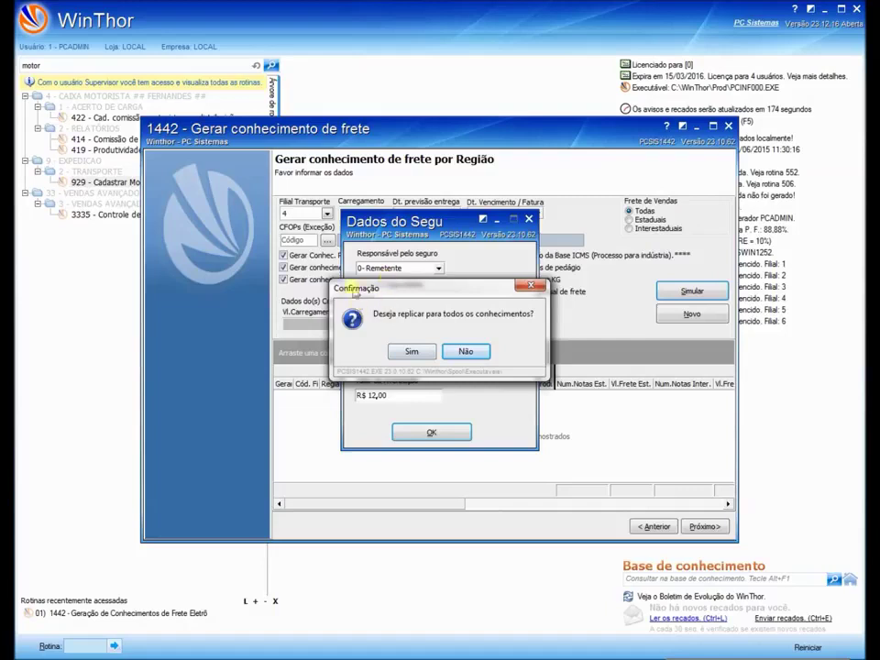
pyautogui.click(410, 352)
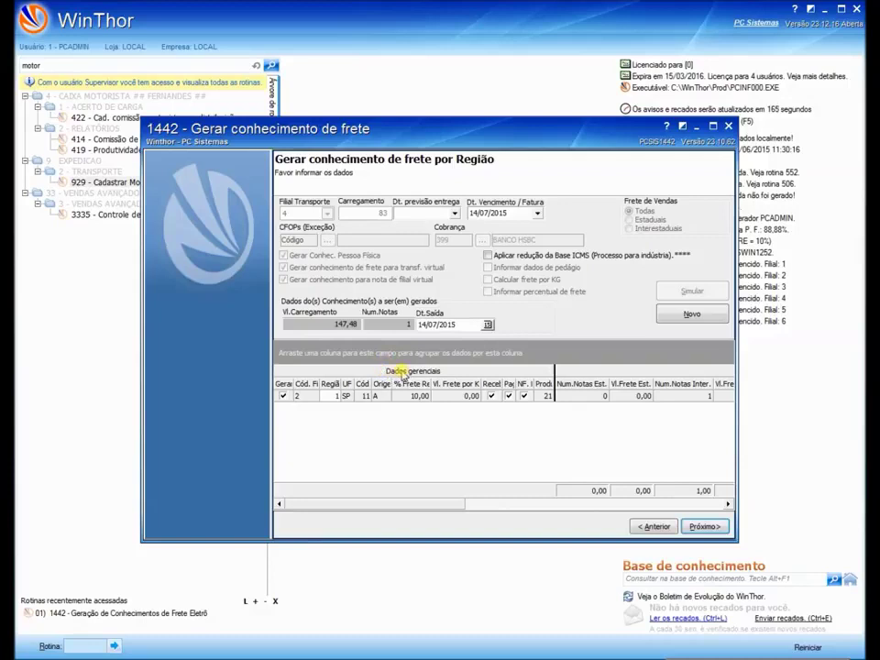
# Widen the Receber and Pagar columns of the simulated record and generate its freight document by region
pyautogui.moveTo(484, 383); pyautogui.dragTo(458, 383)
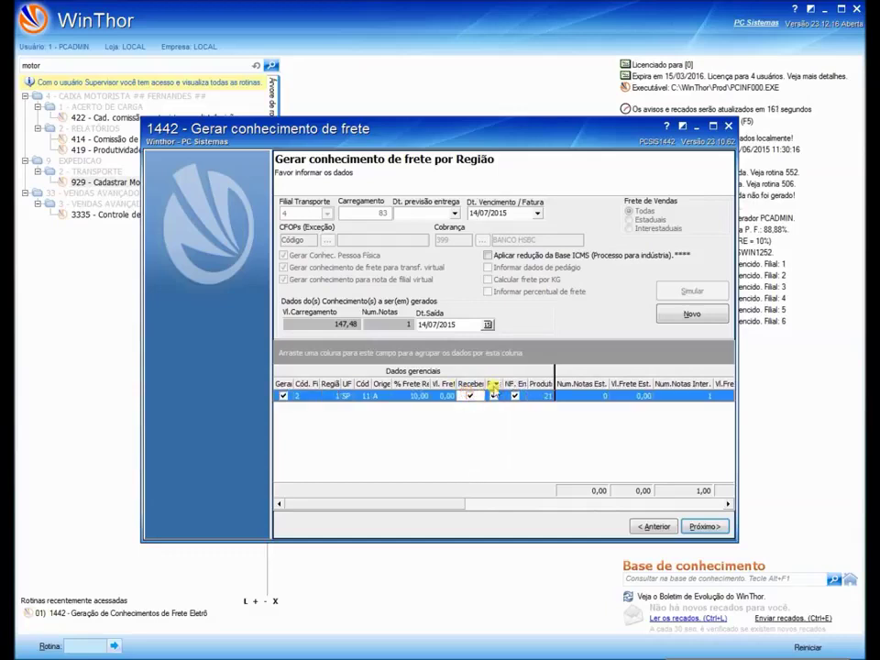
pyautogui.moveTo(503, 383); pyautogui.dragTo(539, 384)
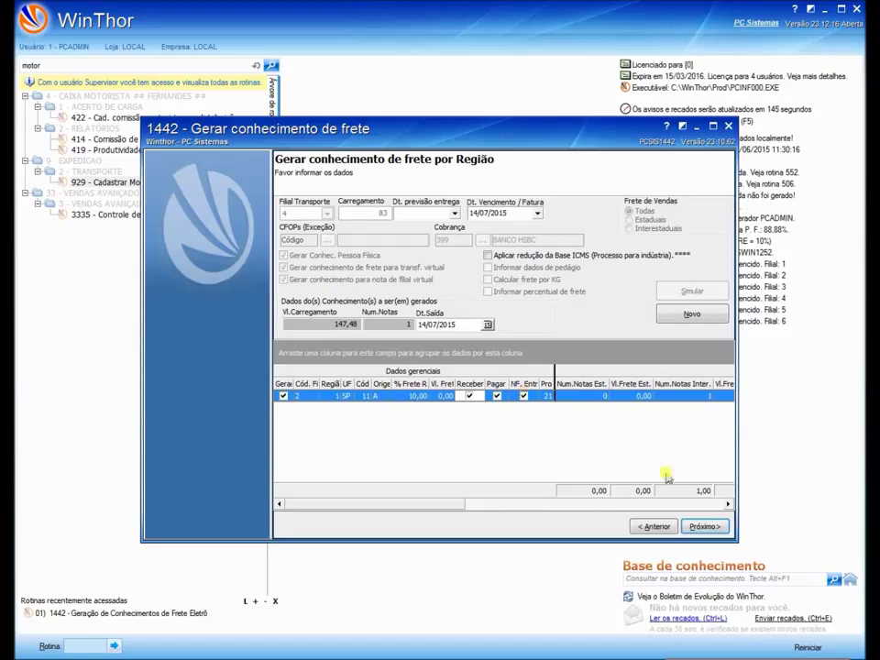
pyautogui.click(699, 528)
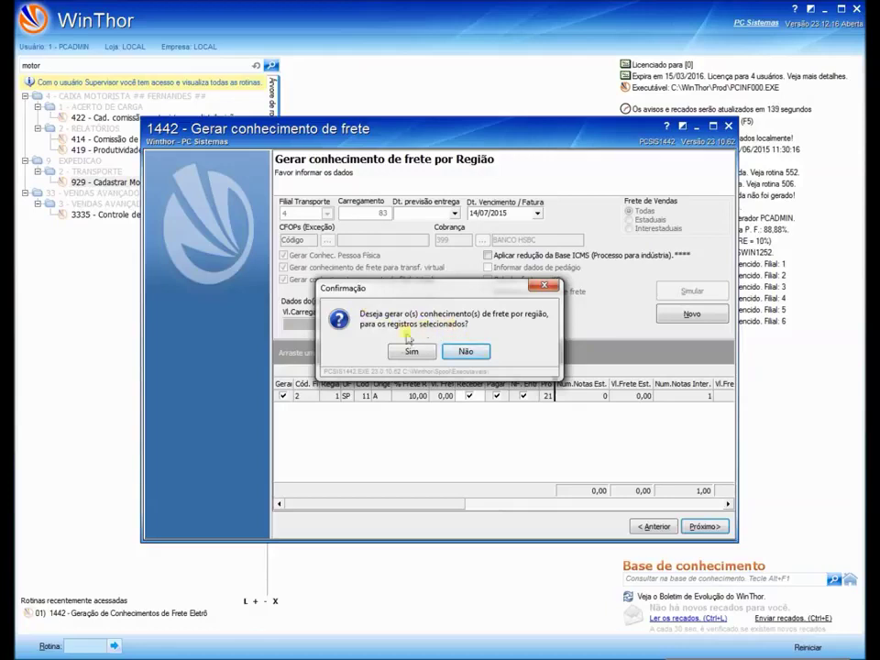
pyautogui.click(405, 354)
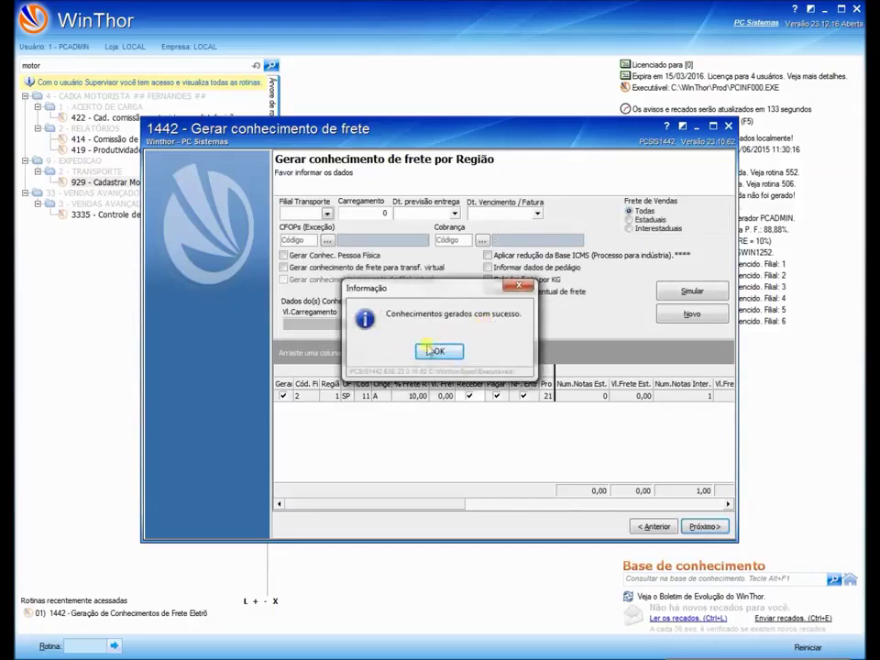
pyautogui.click(435, 353)
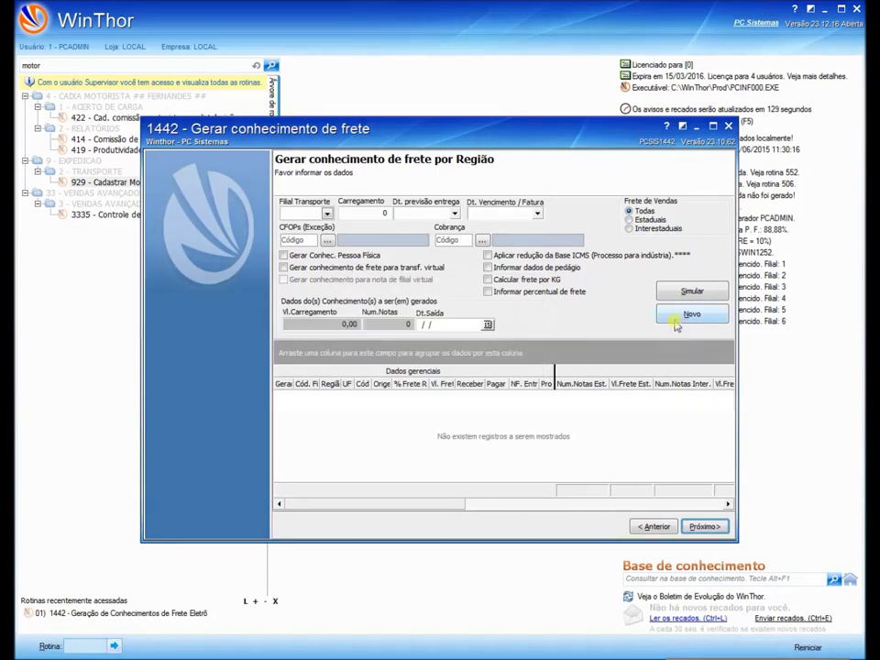